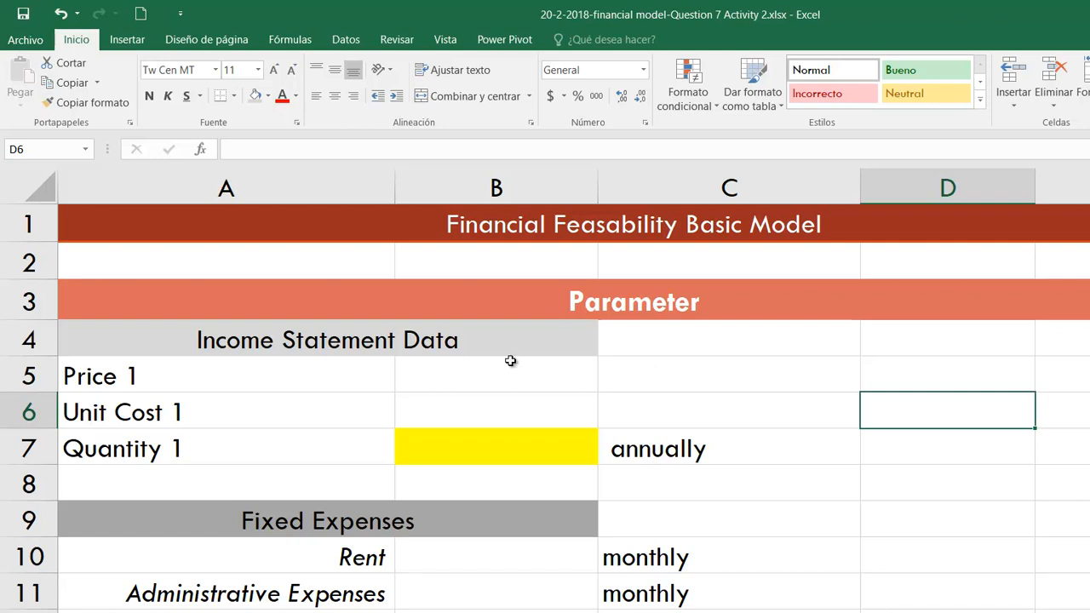
- Enter 30000 as Price 1 and 15000 as Unit Cost 1 in the income statement data
left_click(450, 397)
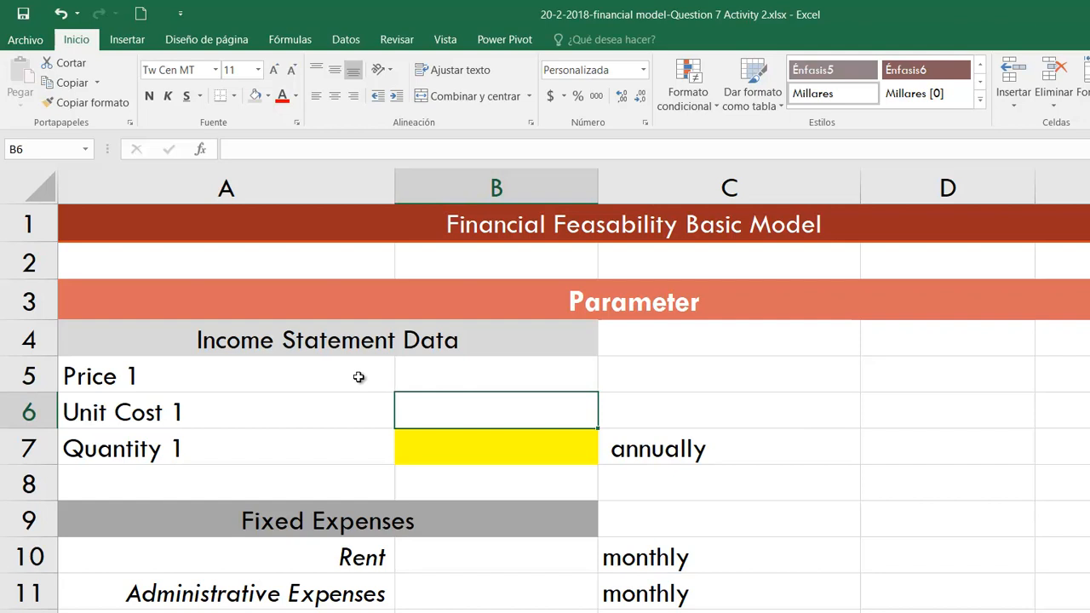
left_click(503, 376)
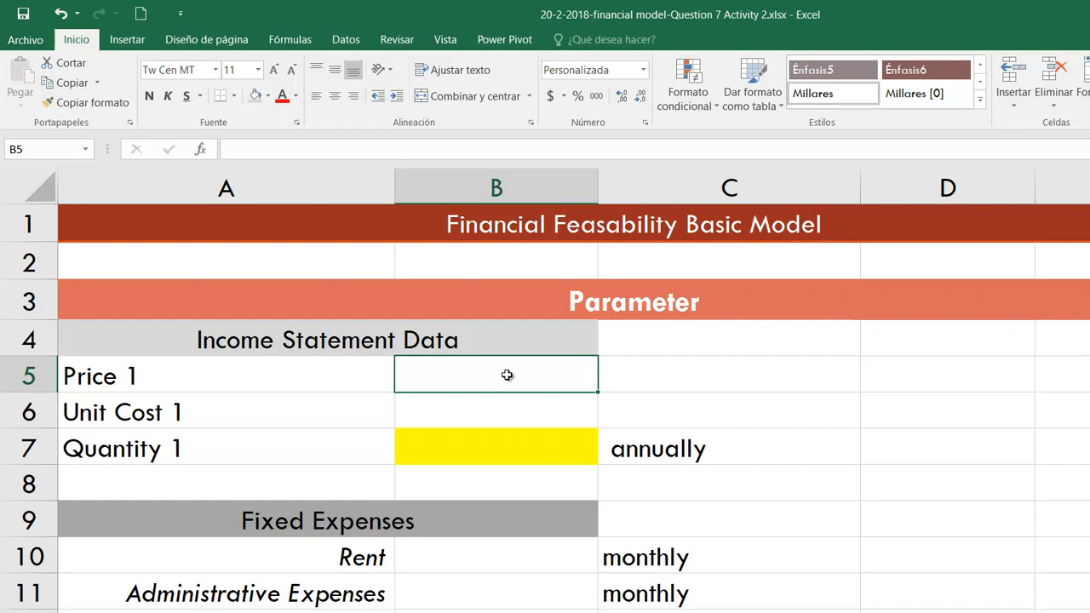
type("30000")
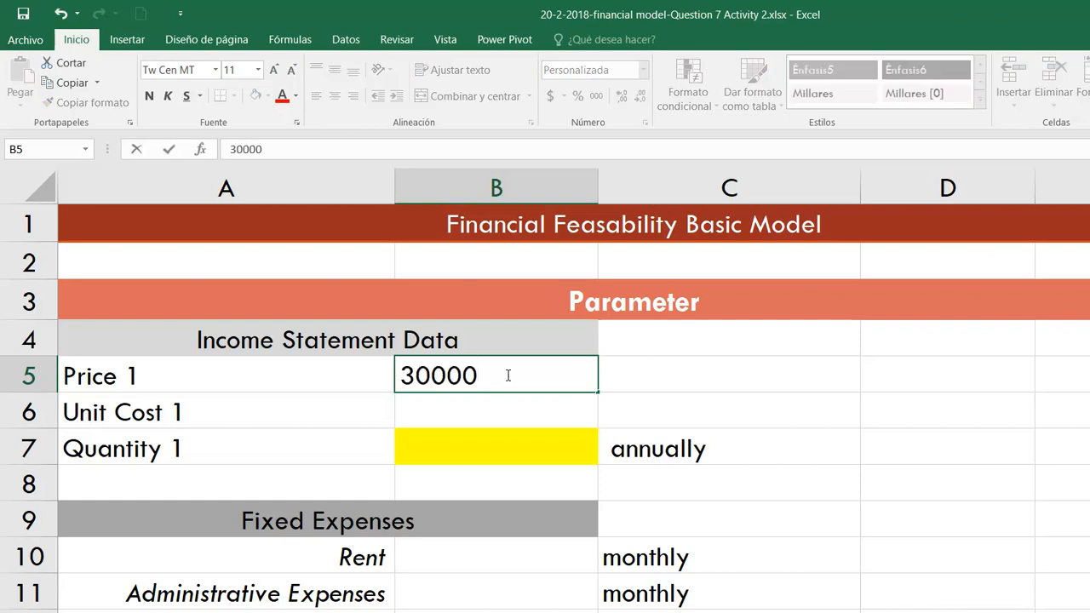
key("Return")
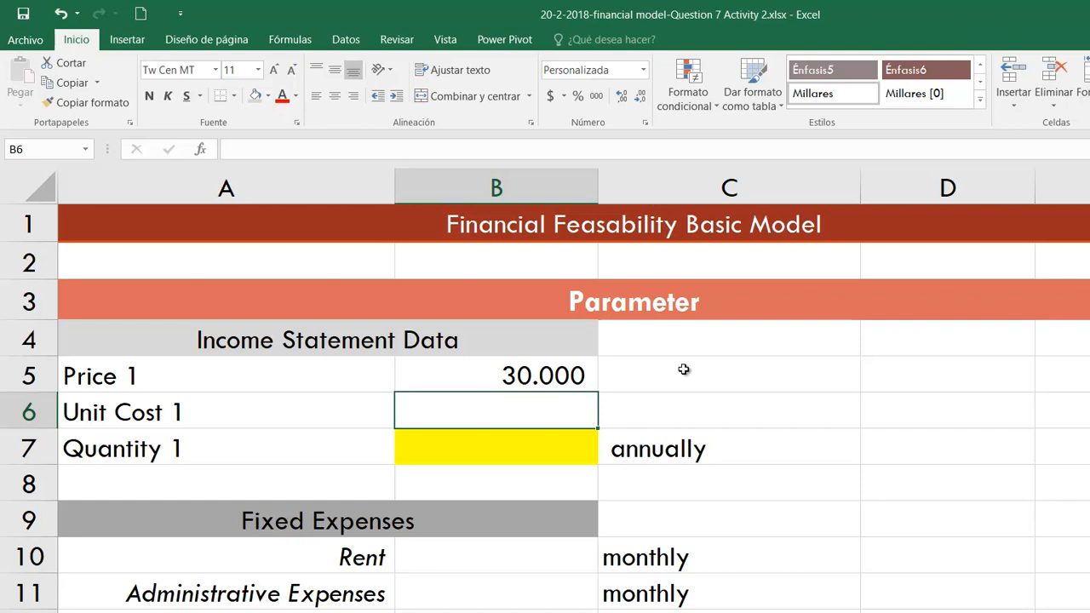
type("15000")
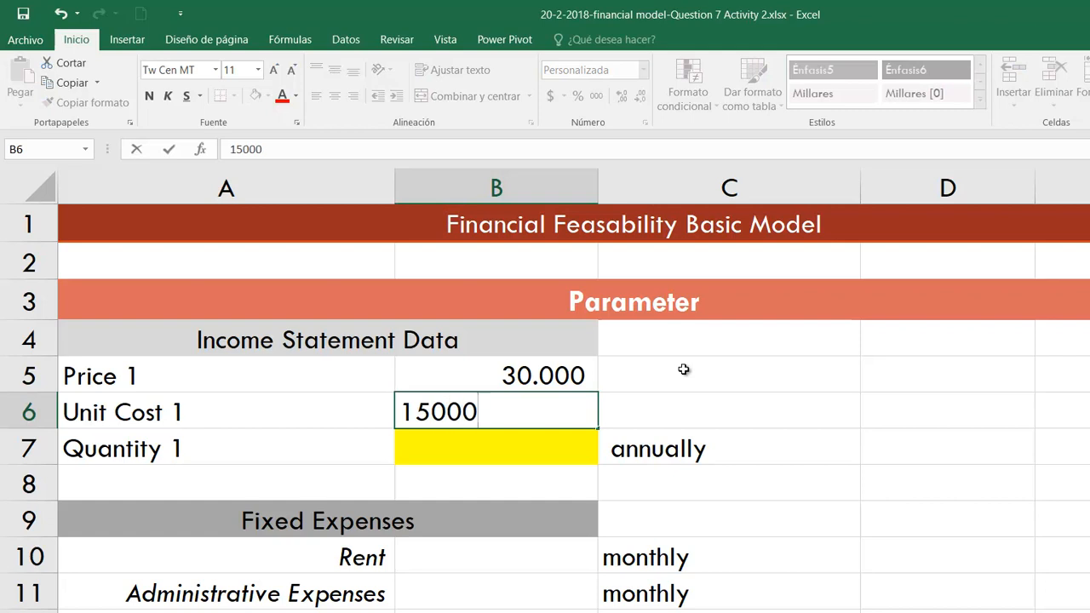
key("Return")
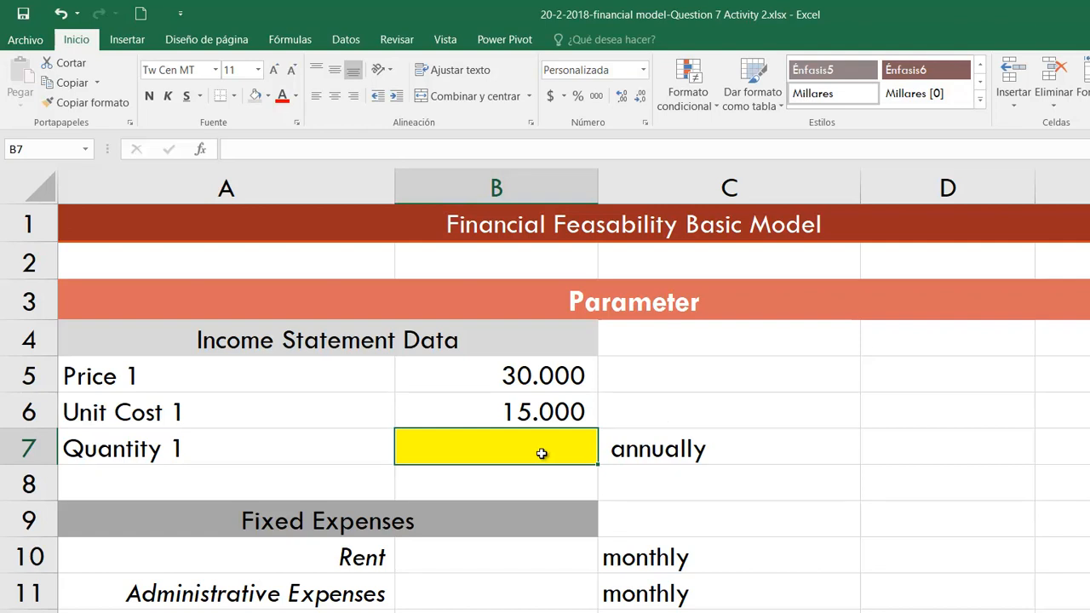
- Set the annual Quantity 1 to 1000 in the highlighted cell
type("1000")
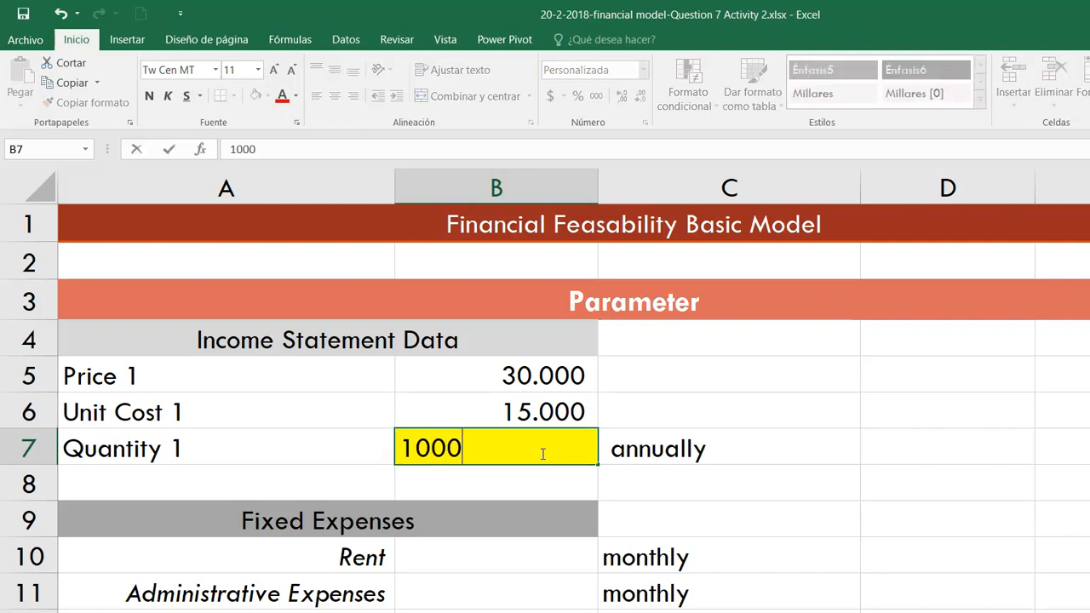
key("Return")
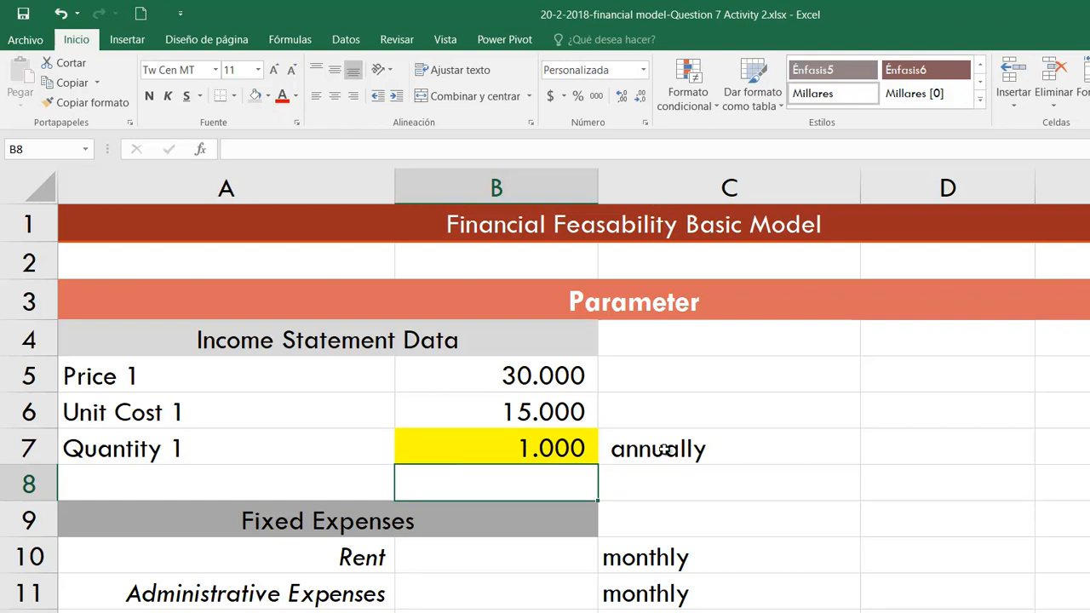
left_click(703, 445)
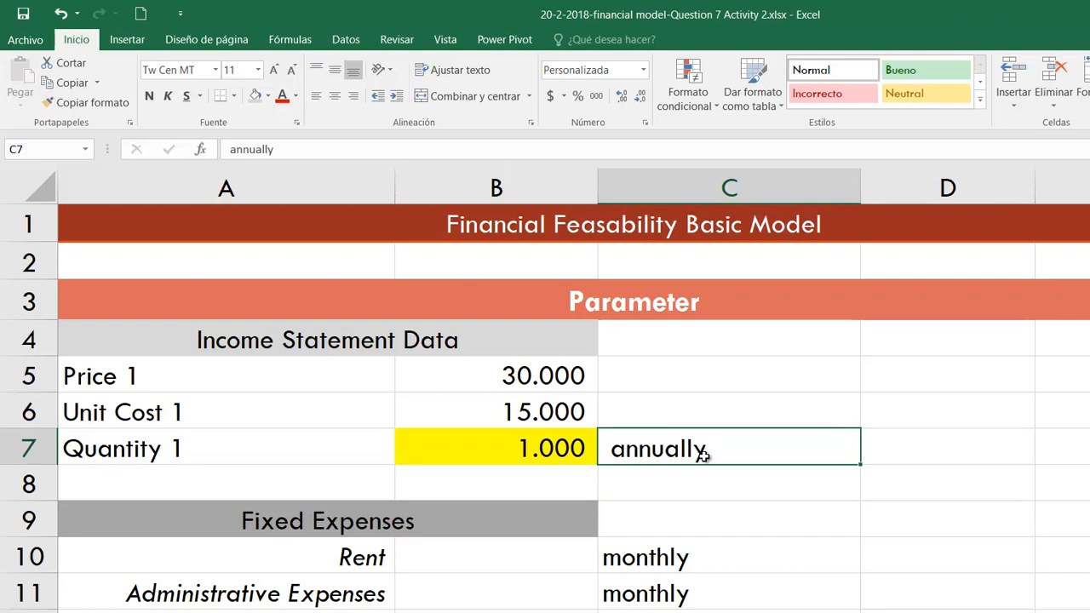
left_click(554, 451)
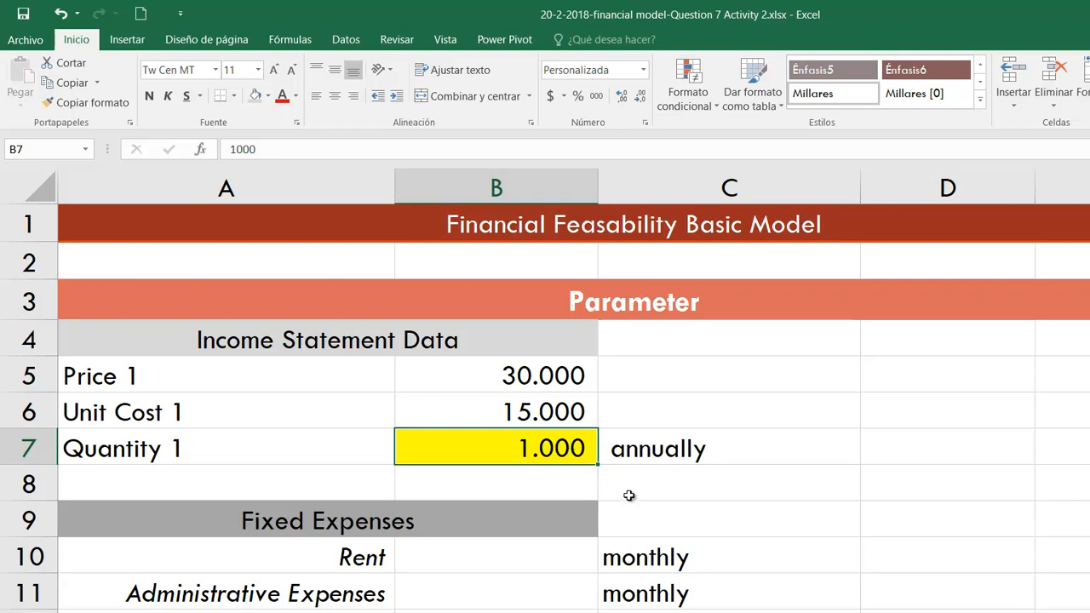
- Enter a monthly Rent of 3000000 under Fixed Expenses
scroll(634, 460, "down", 2)
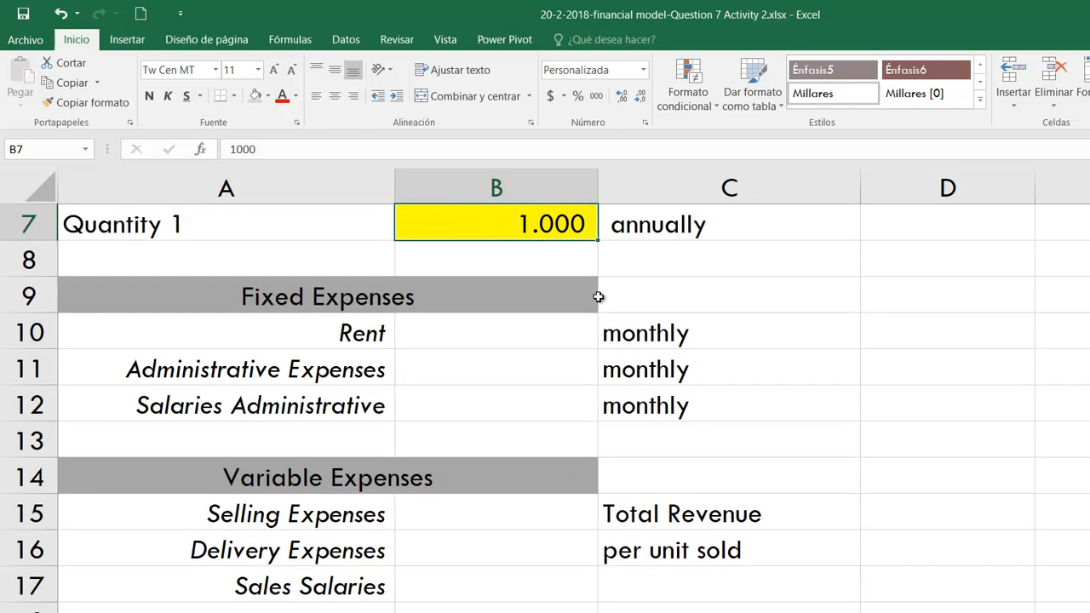
left_click(546, 333)
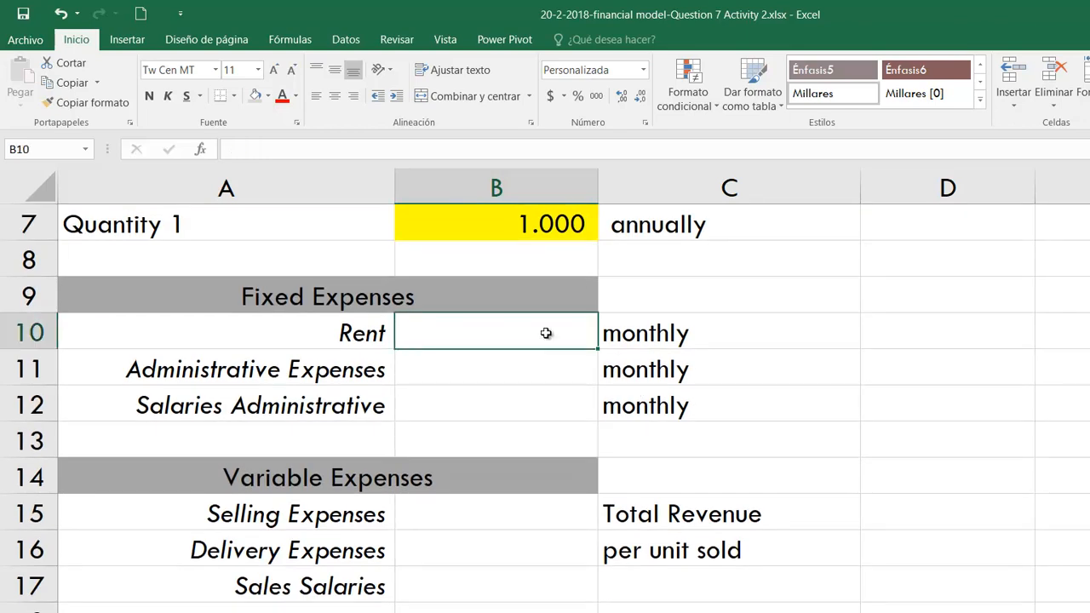
left_click(628, 340)
left_click(516, 326)
type("3")
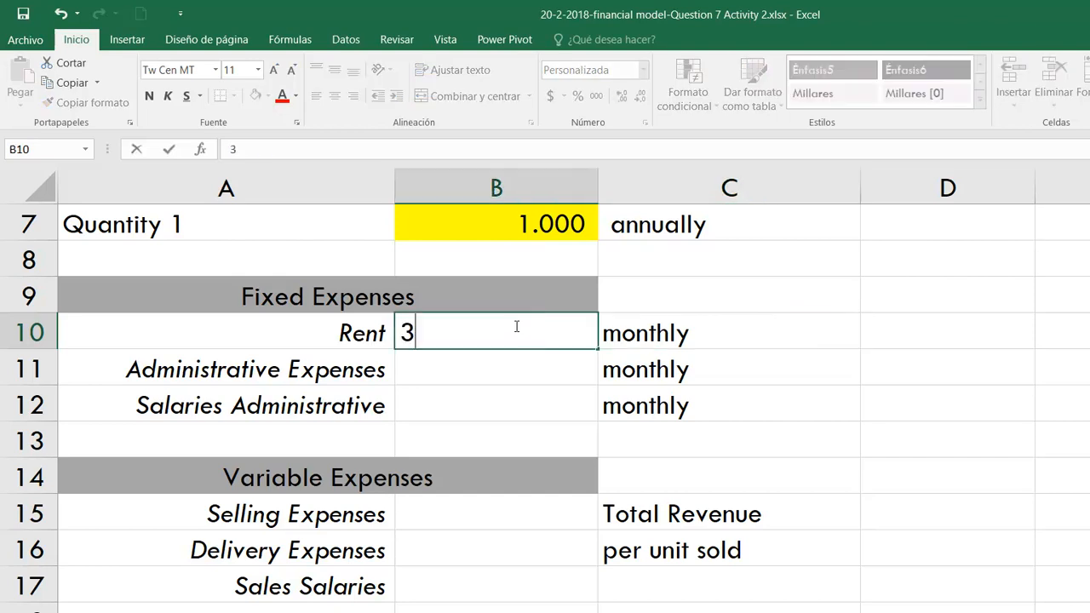
type(".000.000000")
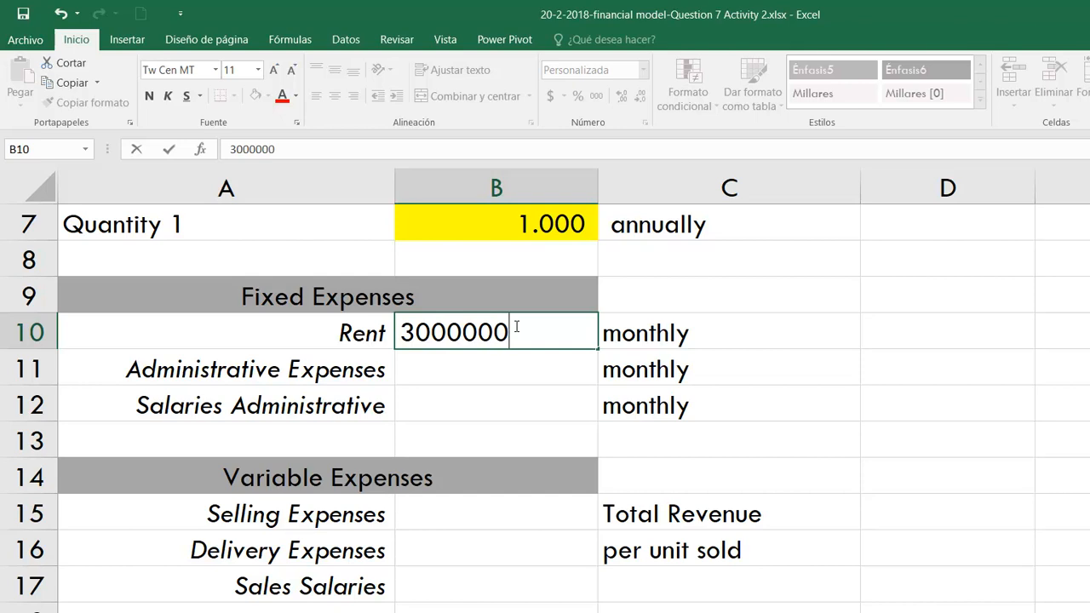
key("Return")
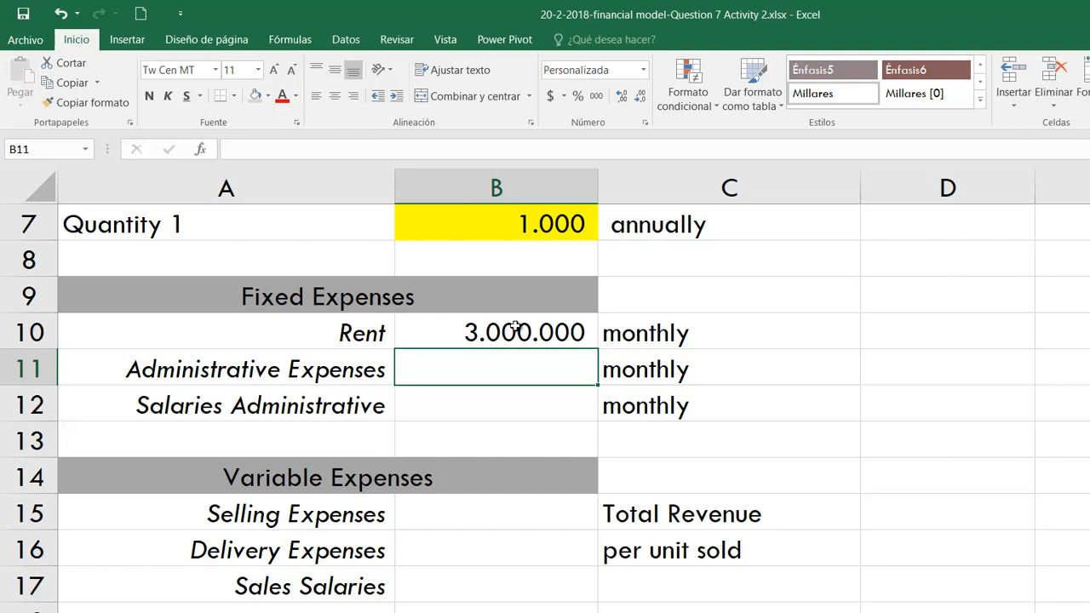
- Enter monthly Administrative Expenses of 1000000 under Fixed Expenses
type("1.000.")
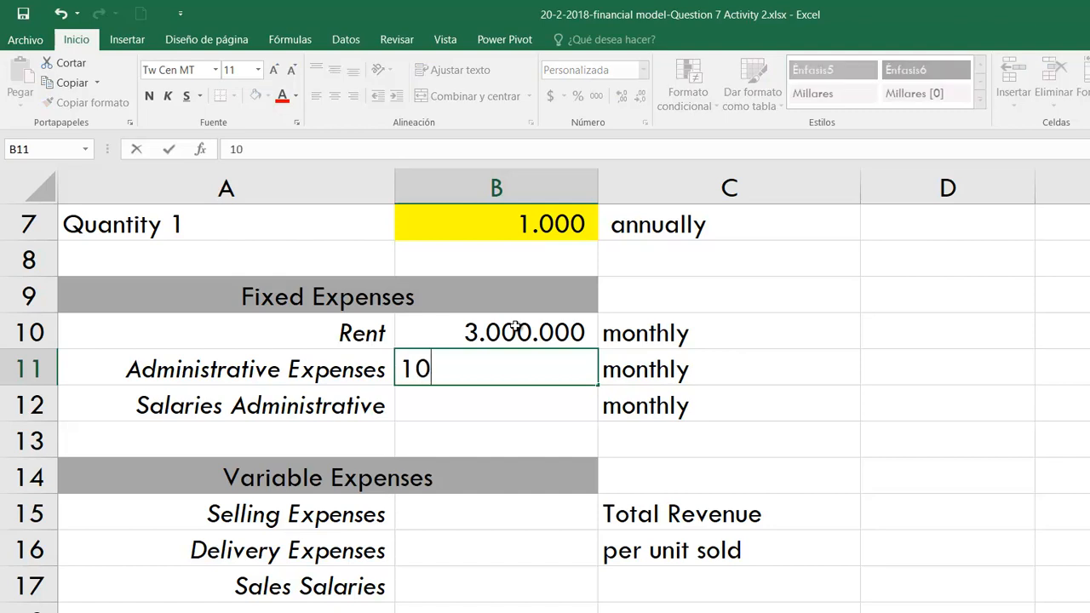
type("00000")
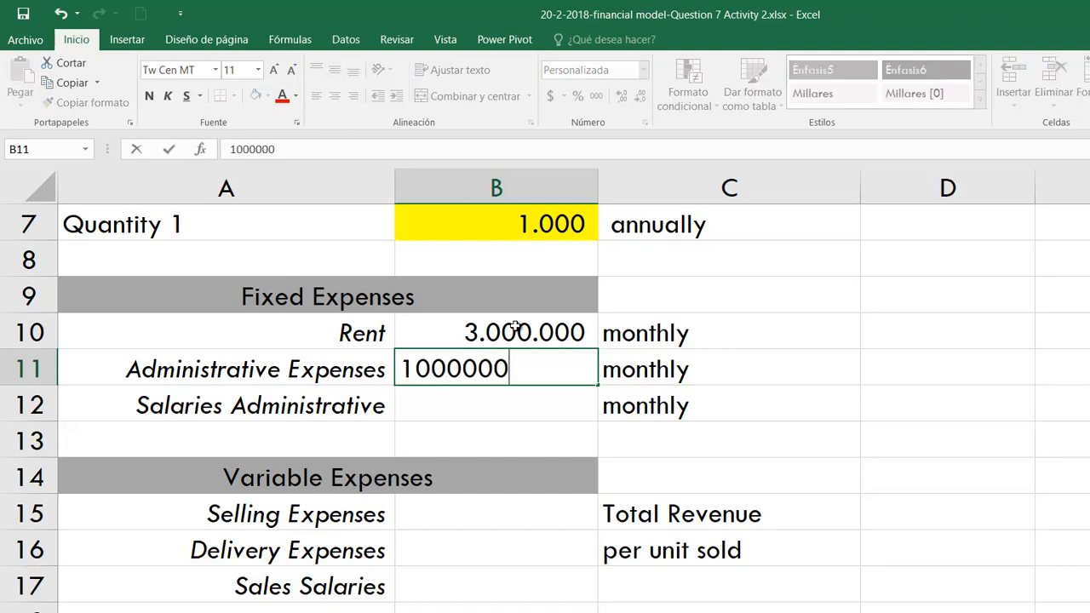
key("Return")
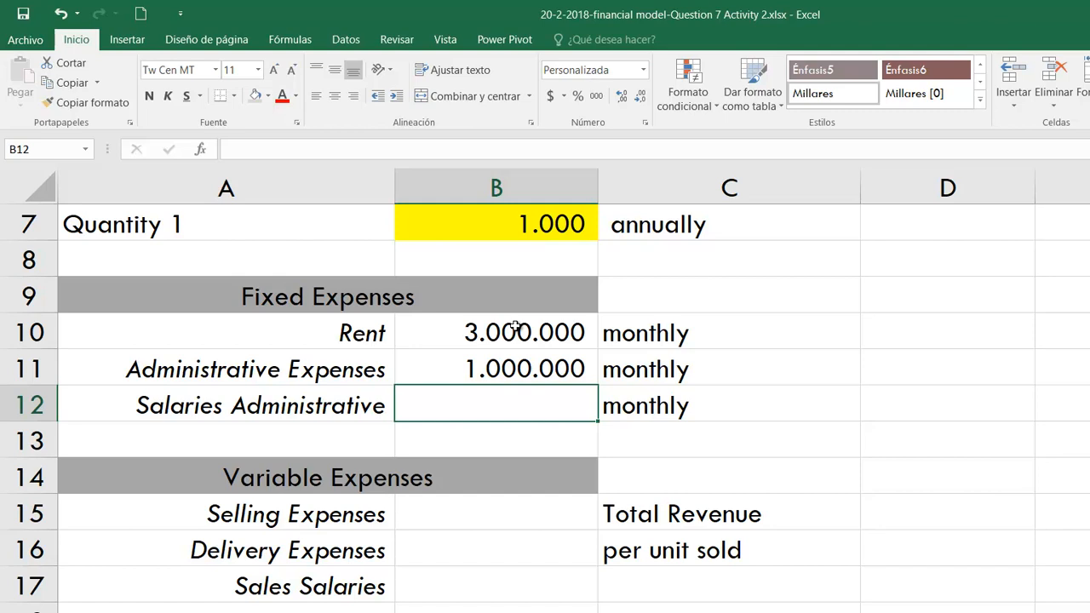
- Calculate the monthly Salaries Administrative with the formula 780000*1,4*4 and check the fixed expense amounts and their periods
type("+")
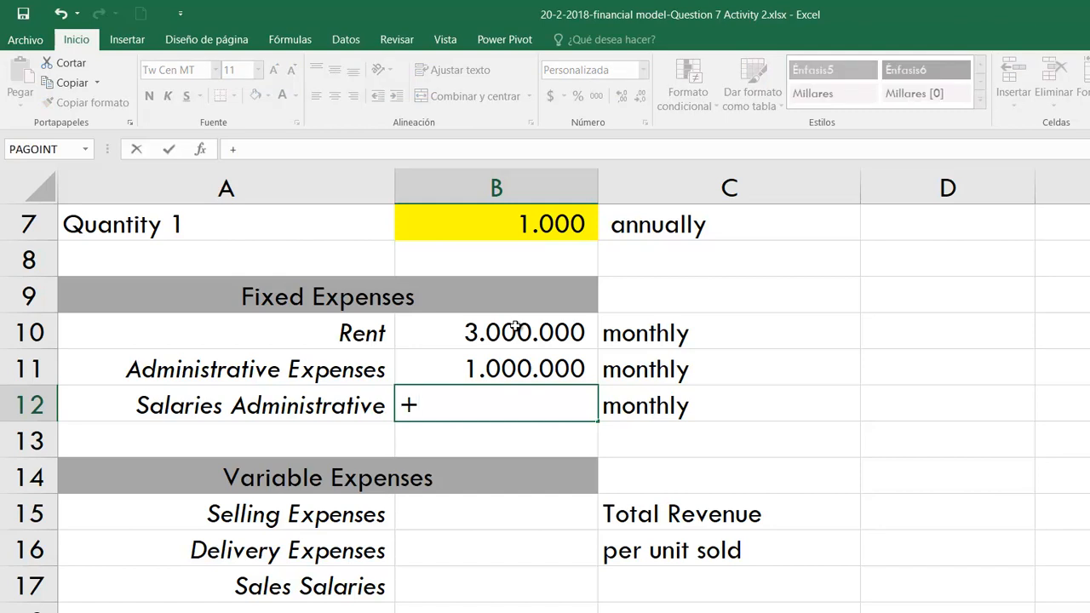
type("780000")
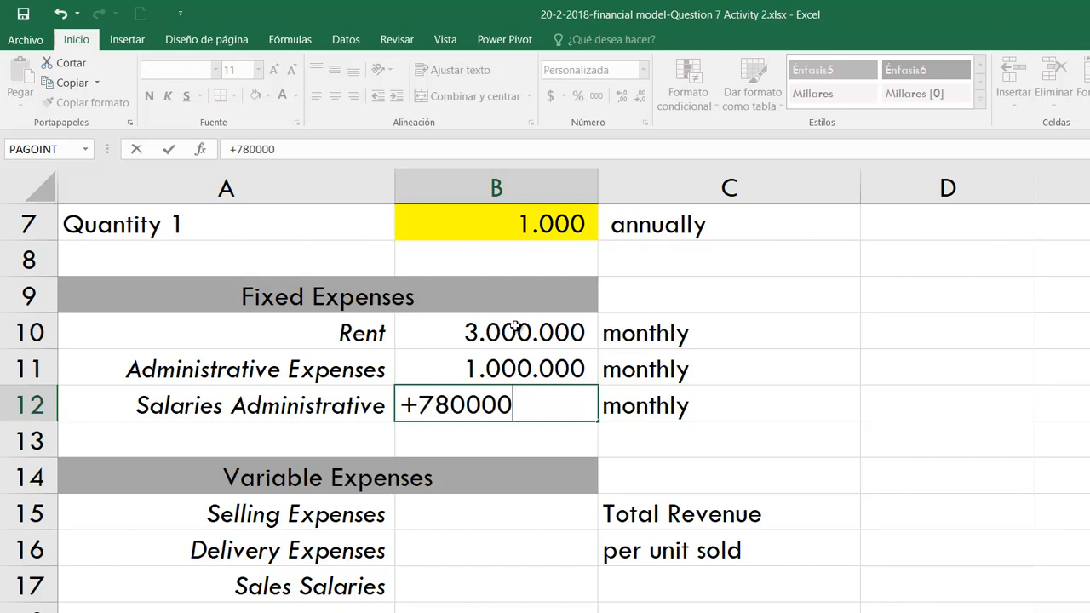
type("*1,4")
type("*4")
key("Return")
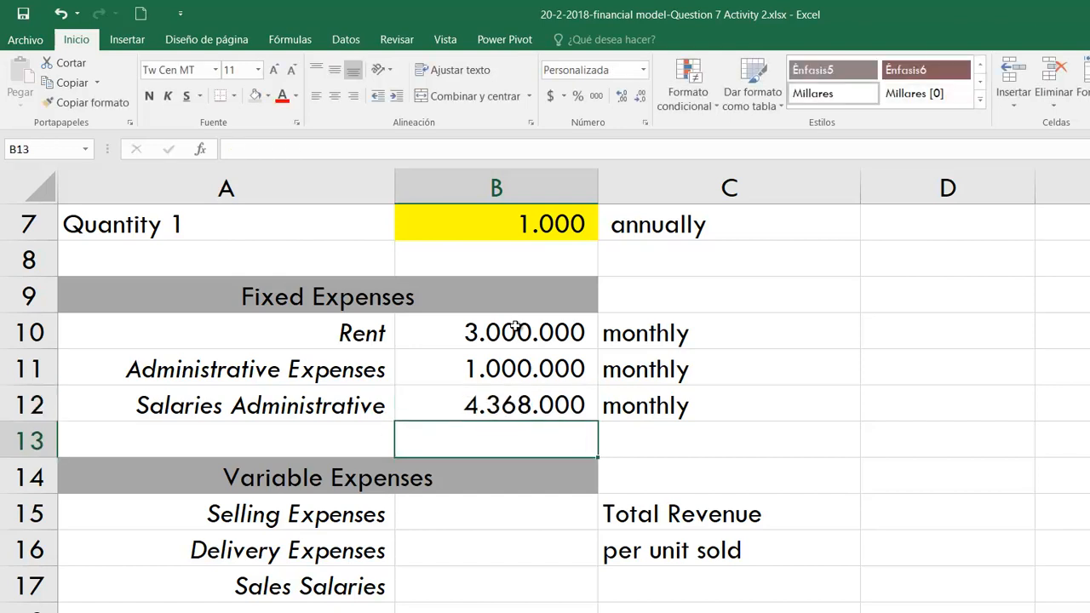
left_click(523, 400)
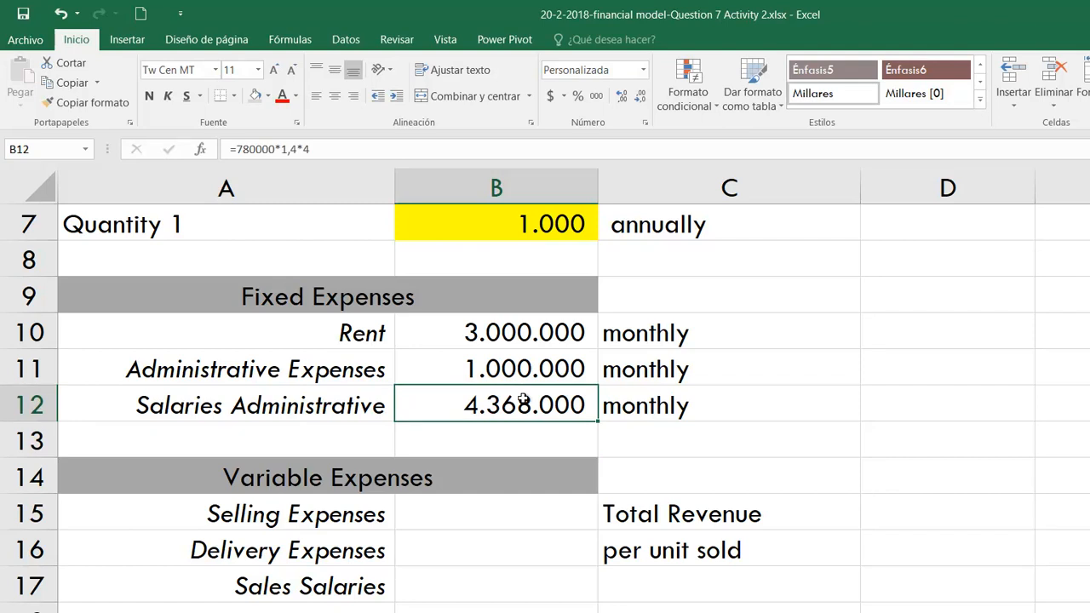
left_click_drag(551, 332, 537, 403)
left_click_drag(655, 334, 666, 407)
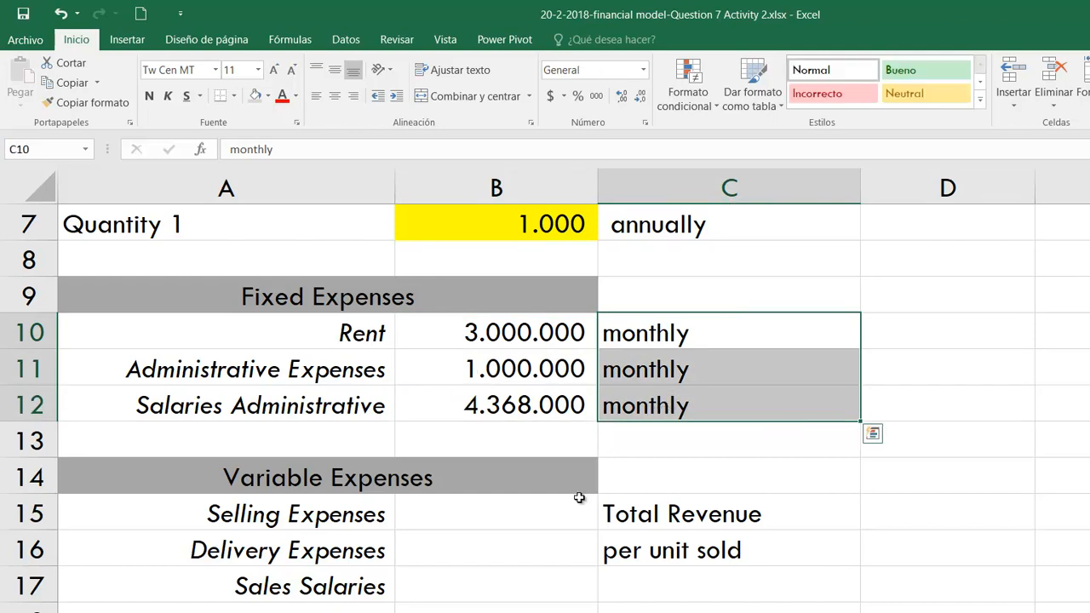
- Under Variable Expenses, set Selling Expenses to 2% of total revenue and Delivery Expenses to 2000 per unit sold
scroll(575, 489, "down", 1)
left_click(527, 398)
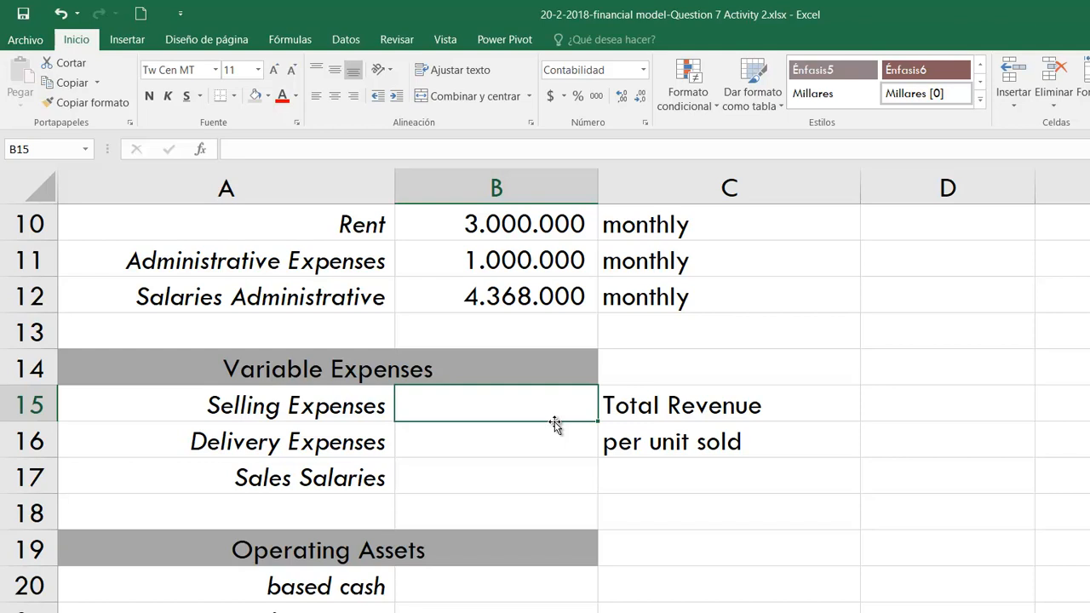
type("2")
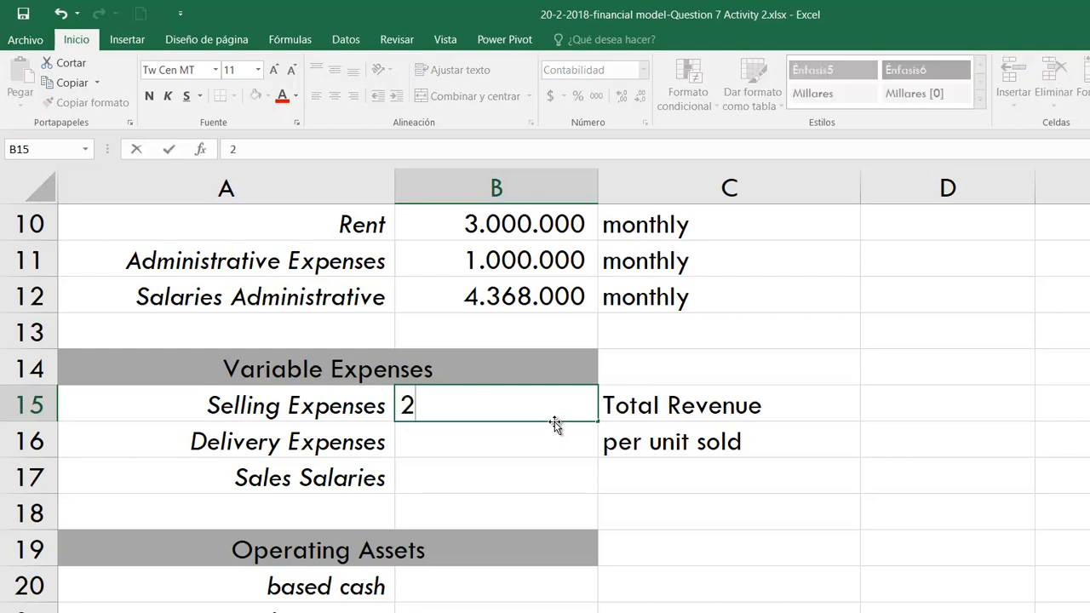
type("%")
key("Return")
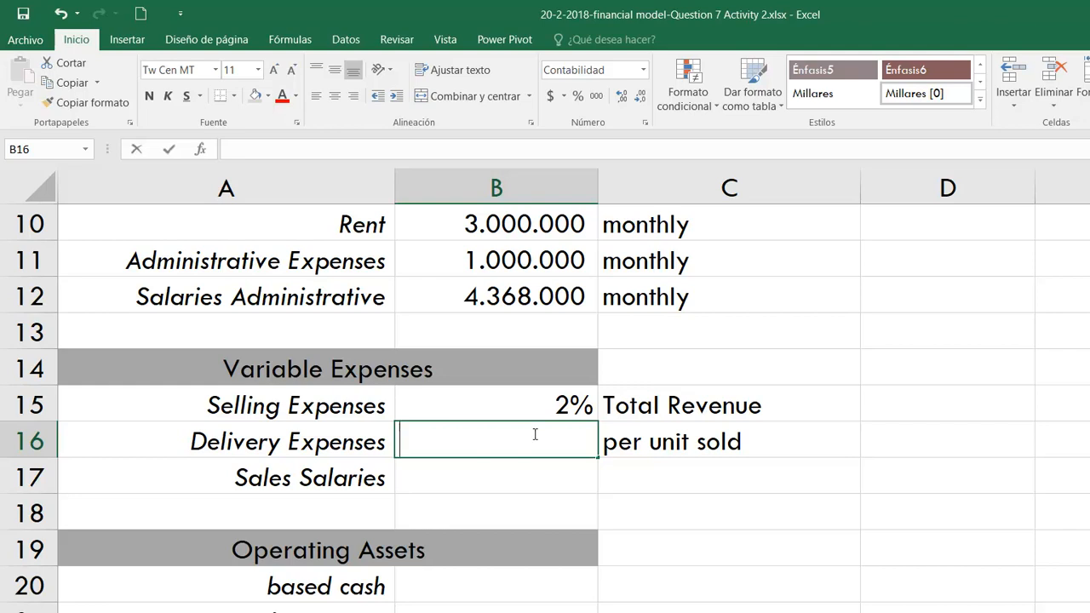
type("2000")
key("Return")
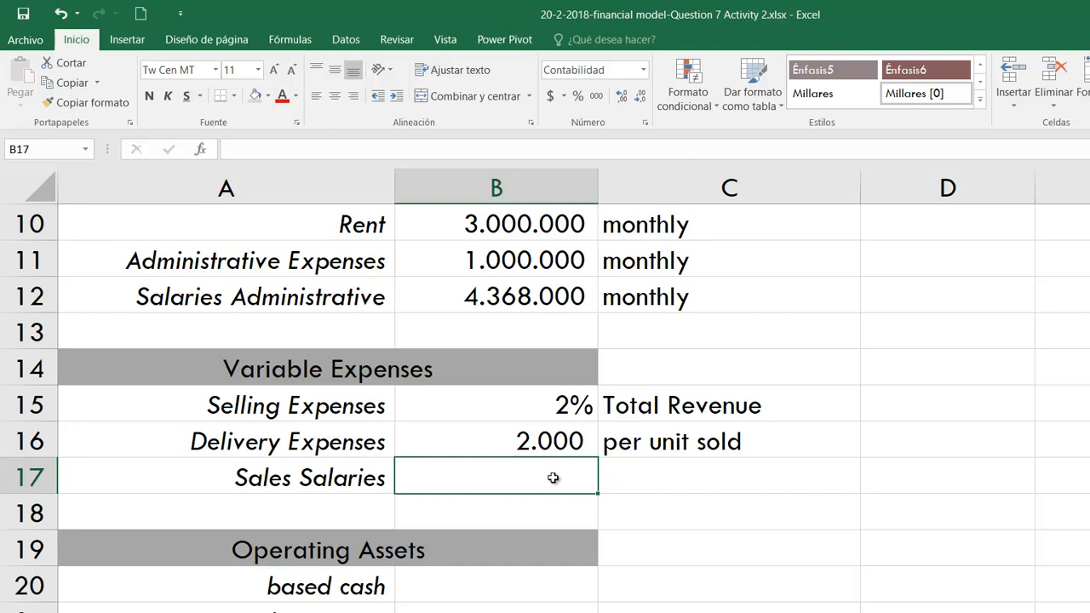
- Enter 1 in D15 beside the Selling Expenses row and label it "seller" in E15
scroll(554, 477, "up", 3)
scroll(553, 477, "down", 3)
left_click(945, 399)
type("1")
key("Tab")
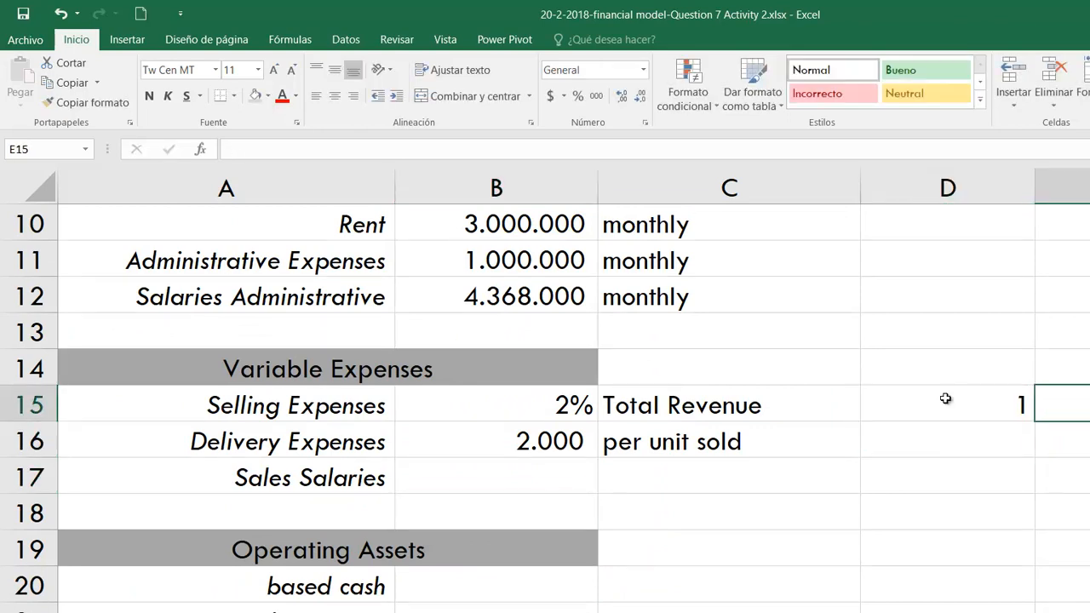
type("salle")
key("BackSpace")
key("BackSpace")
key("BackSpace")
key("BackSpace")
type("elle")
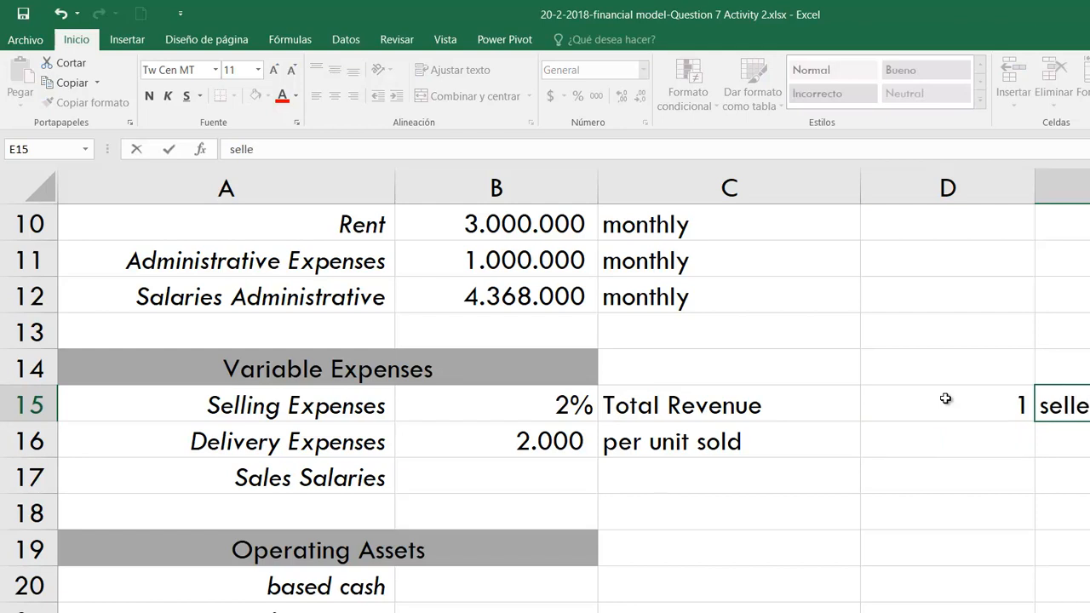
key("Return")
- Calculate the salary in D16 with the formula 780000*1,4 and label it "seller salalry" in E16
key("Left")
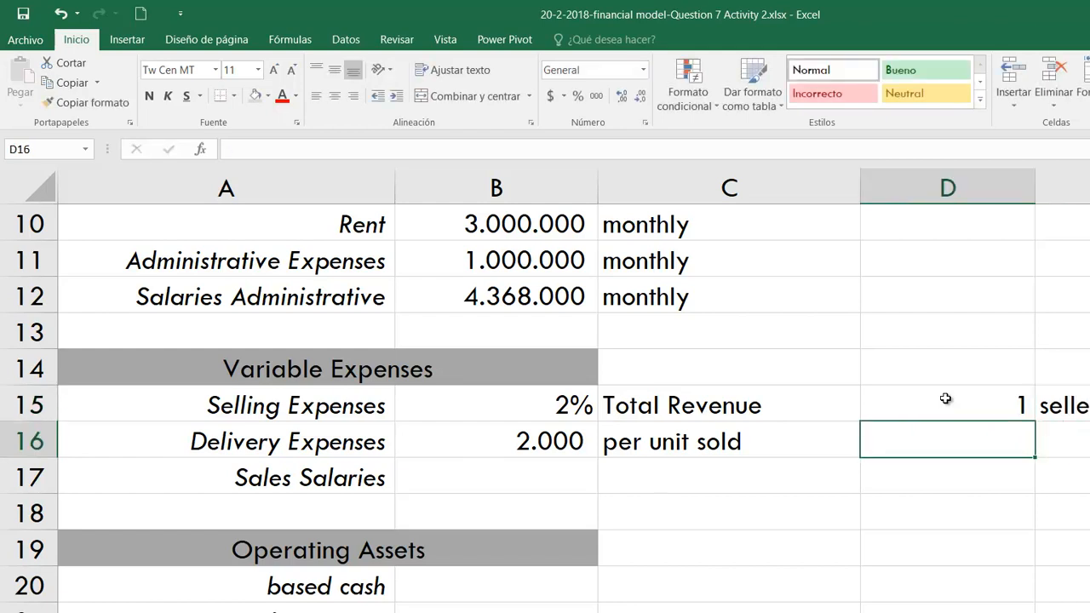
type("+780000")
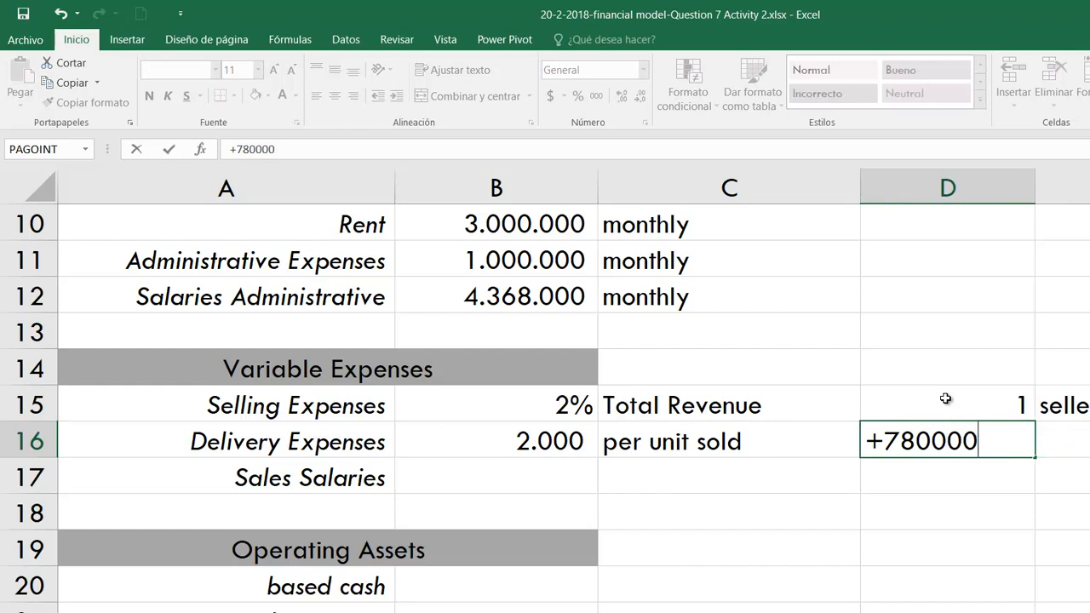
type("*1,4")
key("Return")
key("Up")
key("Right")
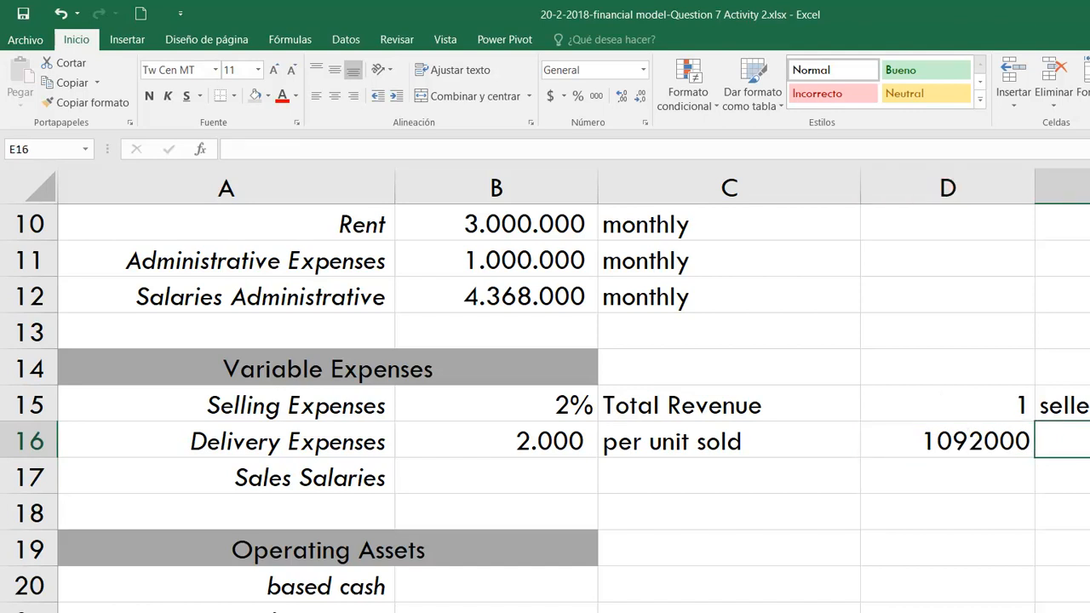
type("seller salalr")
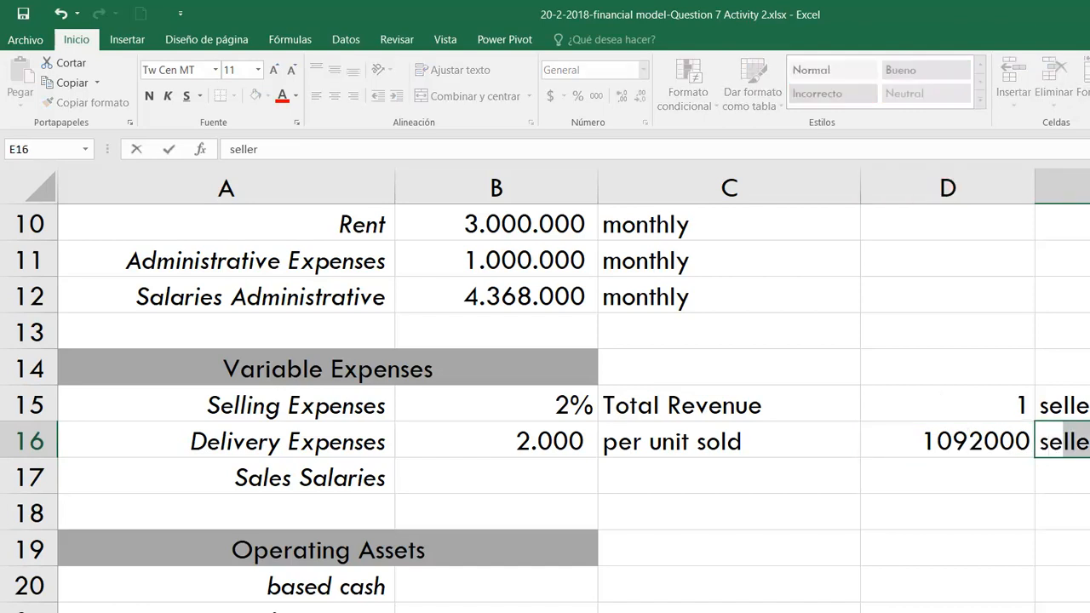
key("BackSpace")
key("BackSpace")
type("ry")
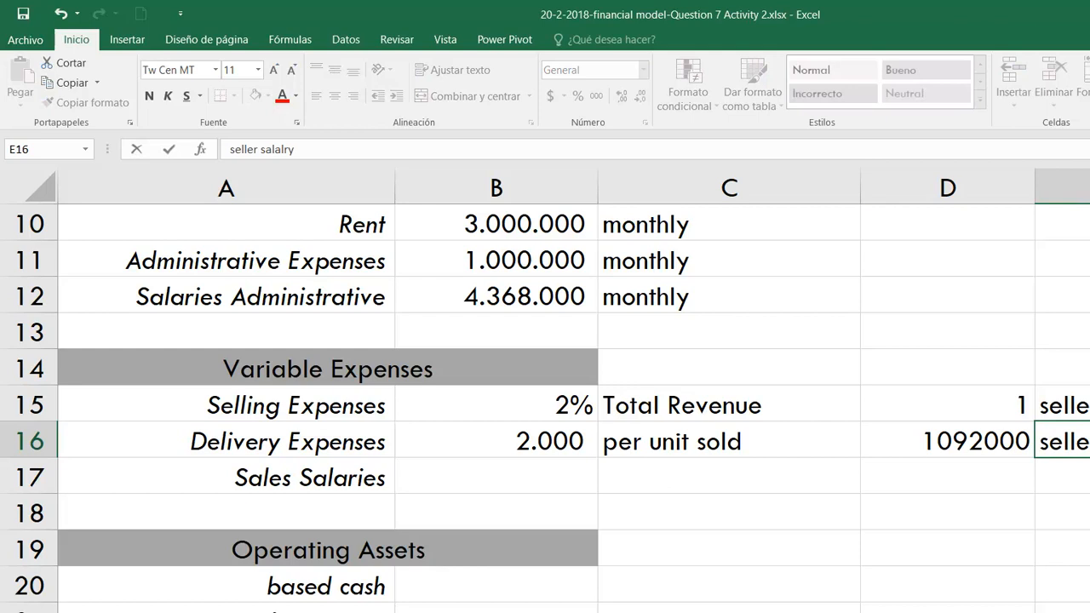
key("Return")
key("Left")
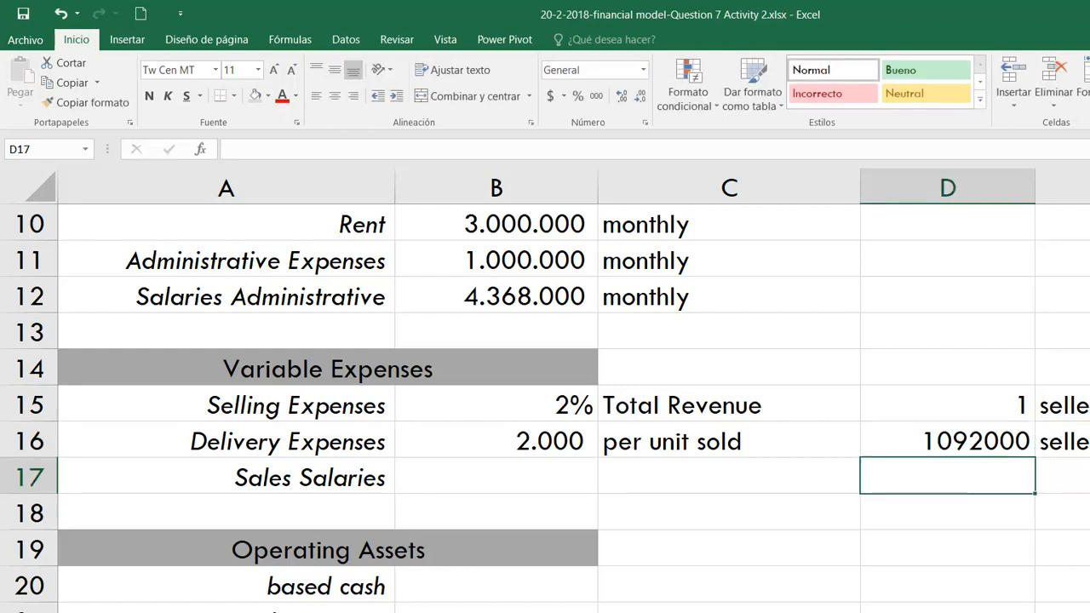
- Correct the misspelled label in E16 to "seller salary"
double_click(1077, 441)
key("BackSpace")
key("BackSpace")
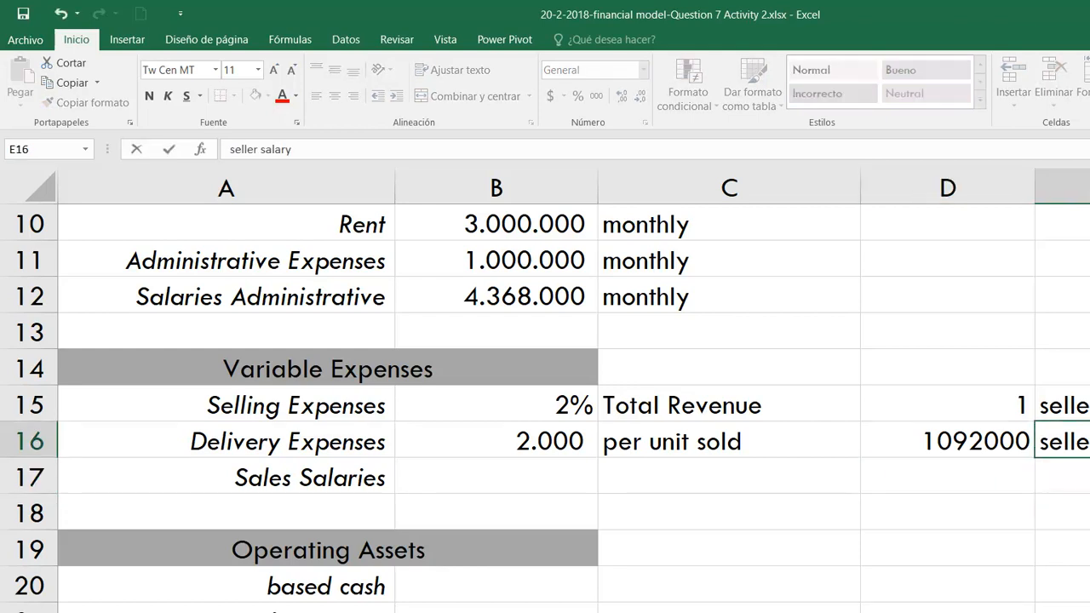
type("a")
key("Return")
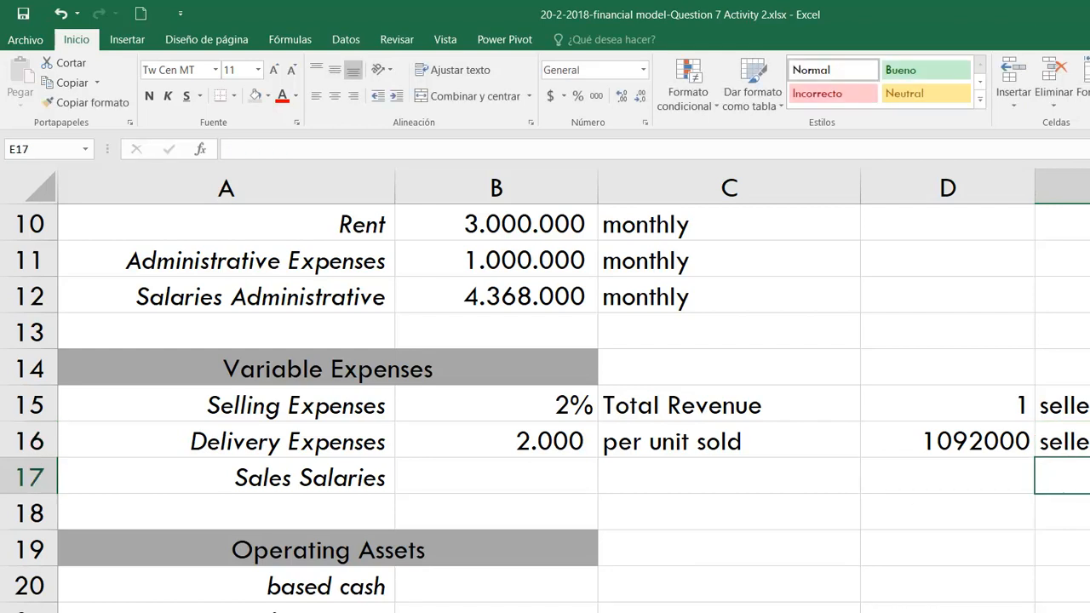
- Check the annual Quantity 1 and enter 1000 in D17 beside the Sales Salaries row
left_click(974, 483)
scroll(974, 480, "up", 2)
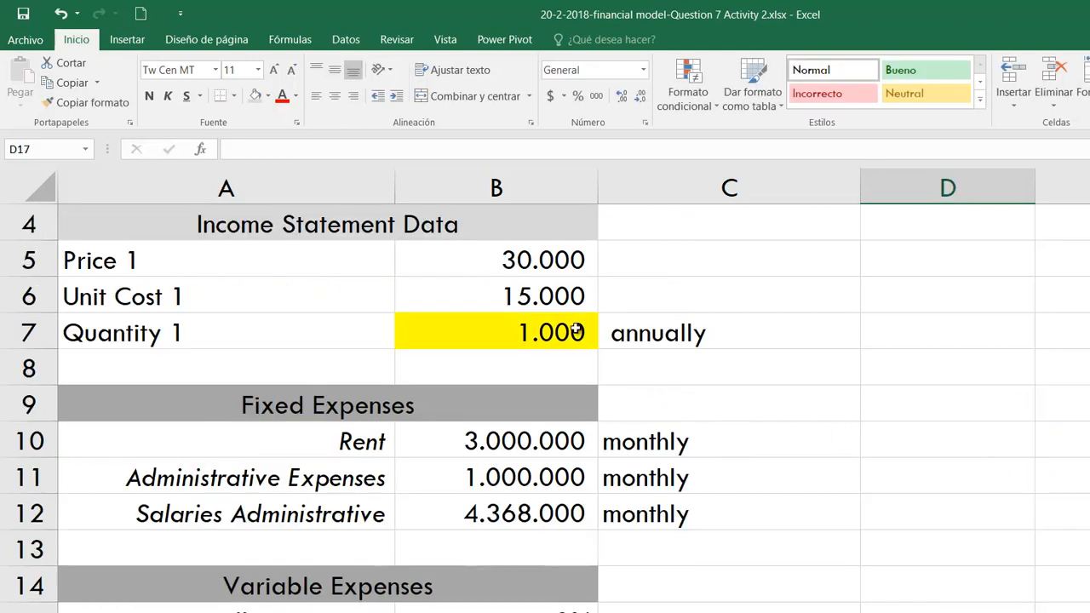
left_click(539, 340)
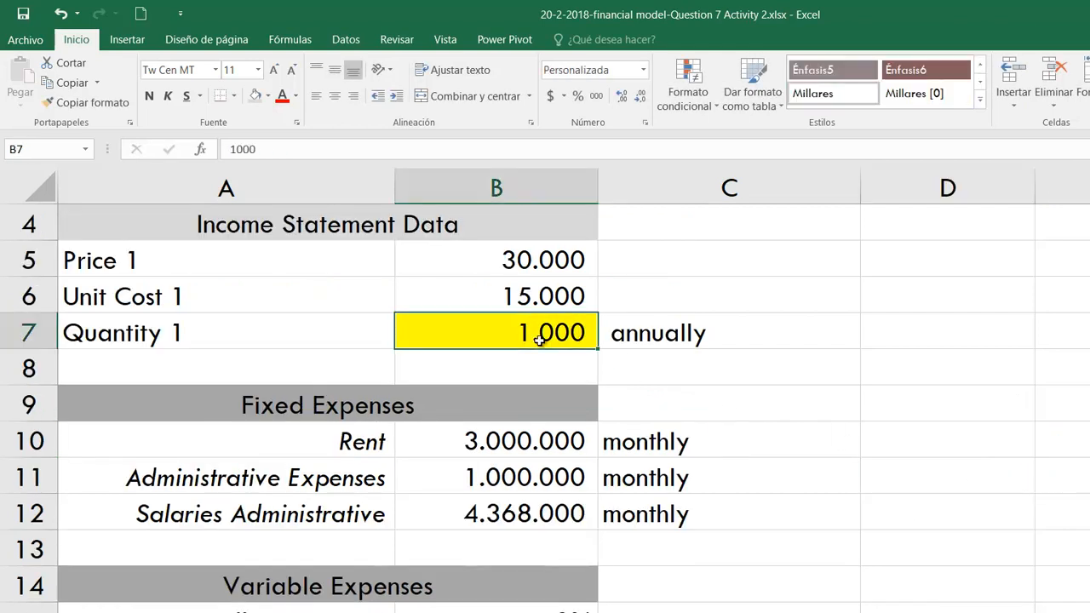
scroll(554, 338, "down", 1)
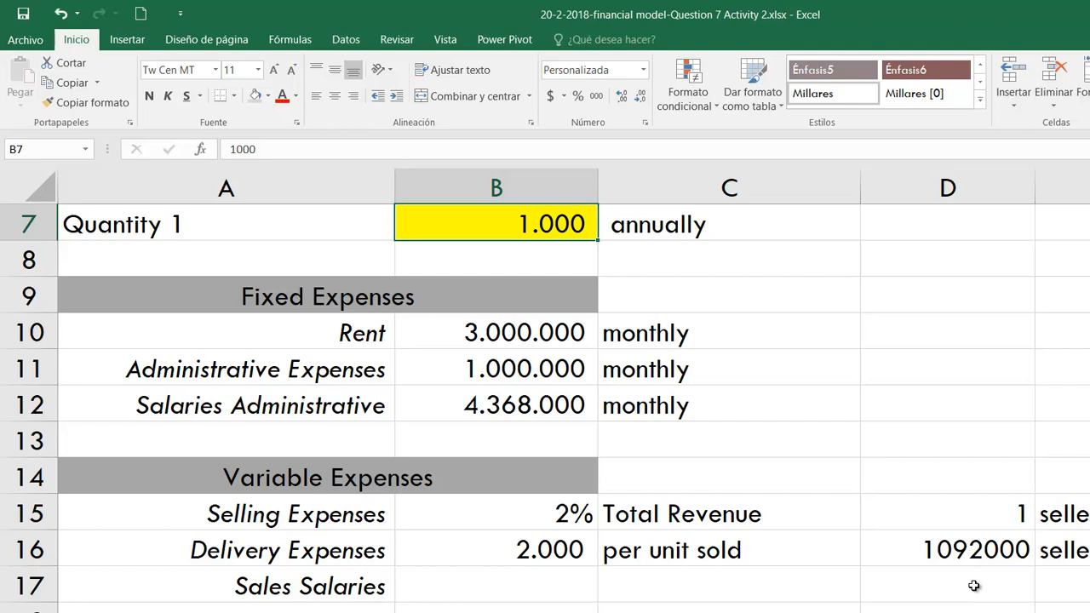
left_click(973, 586)
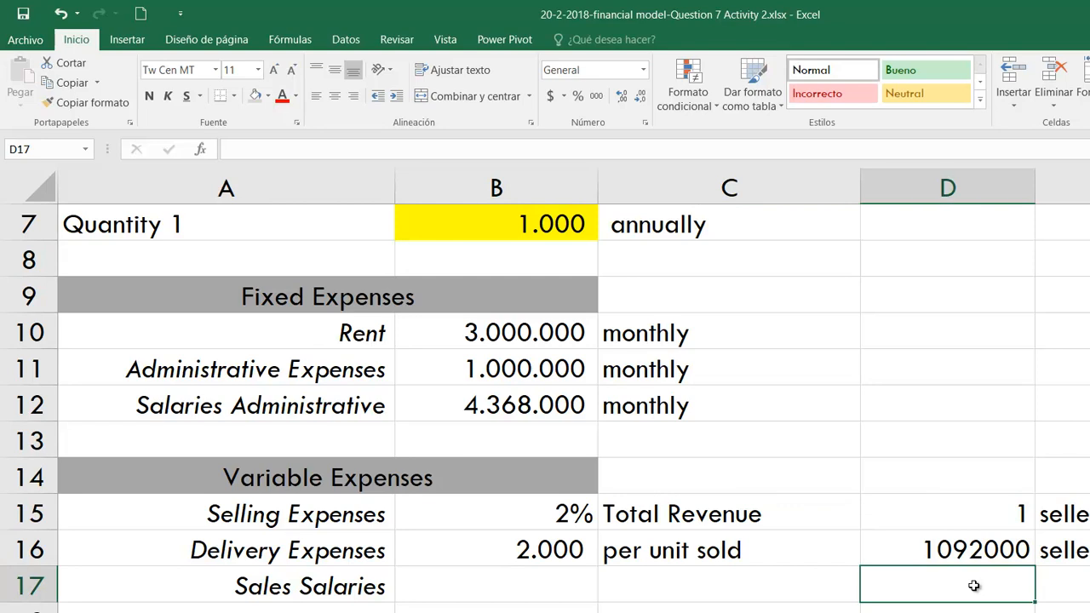
type("1000")
key("Return")
- Label the value in D17 as "tshirt a year per seller" in E17
key("Up")
key("Right")
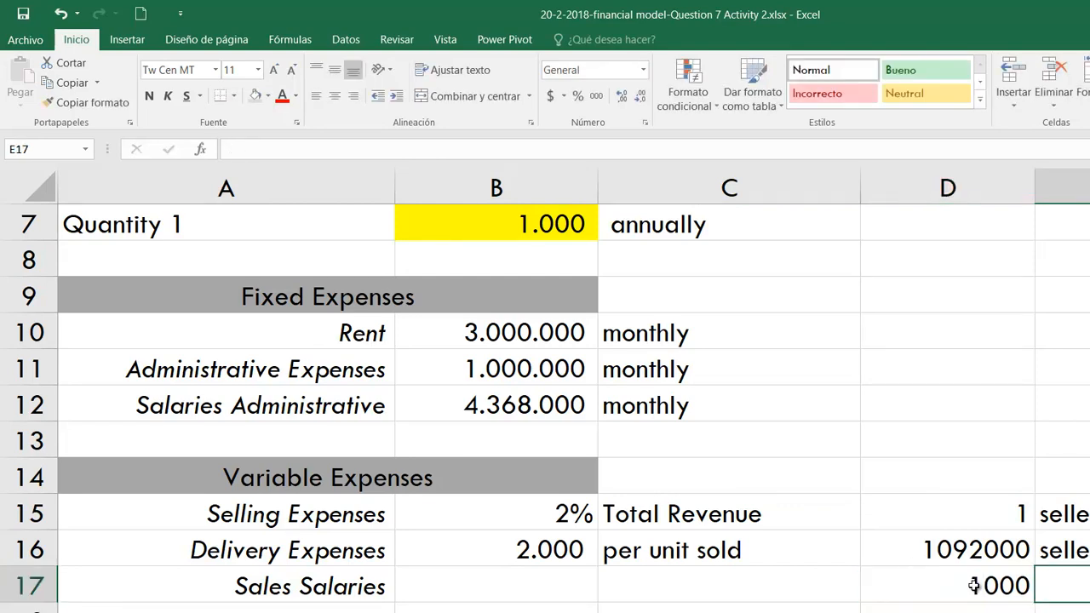
type("sh")
key("BackSpace")
key("BackSpace")
type("tshirt")
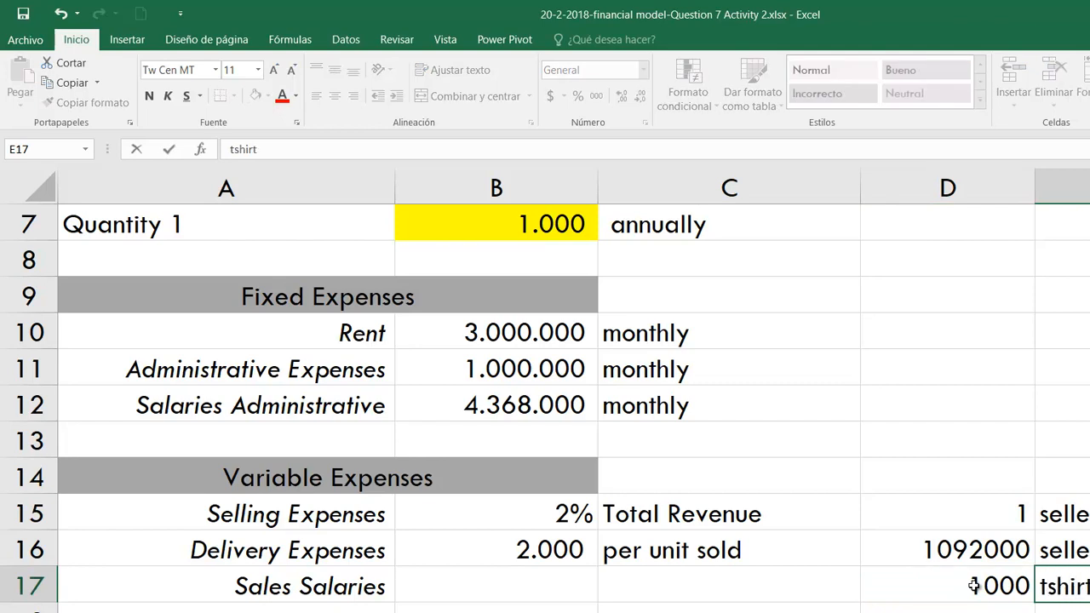
type(" a year per seller")
key("Return")
- Calculate the number of sellers in D18 by dividing Quantity 1 by the T-shirts per seller with the formula +B7/D17
key("Left")
type("+")
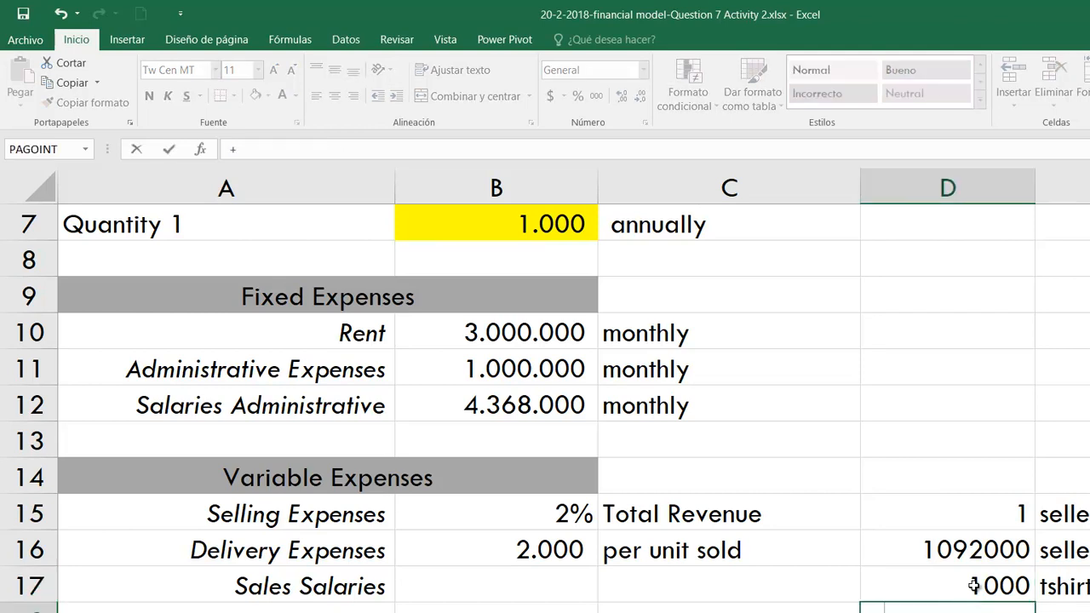
left_click(543, 216)
type("/")
left_click(981, 581)
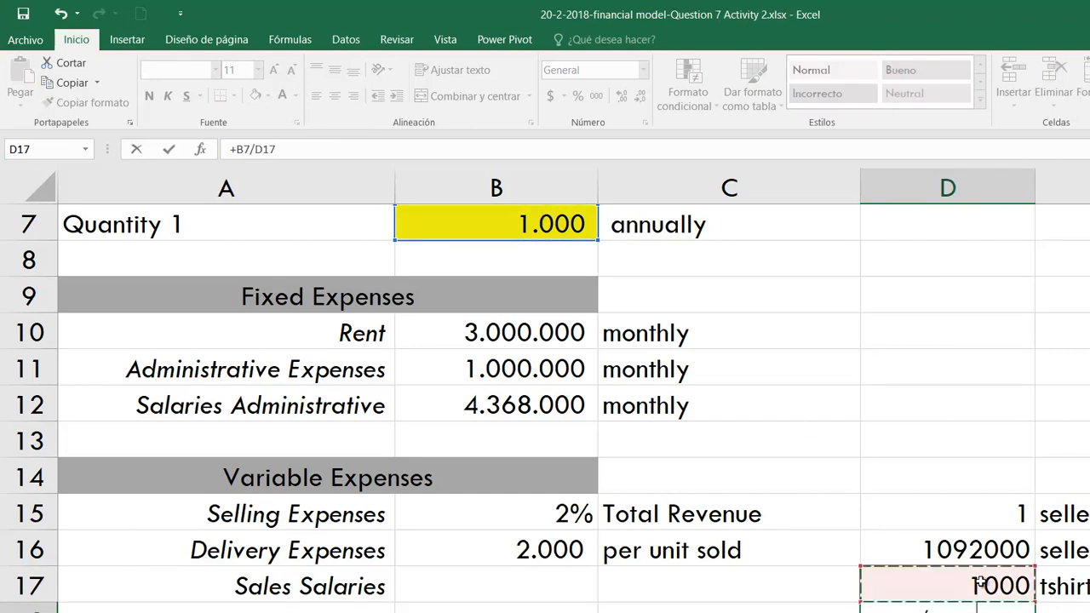
key("Tab")
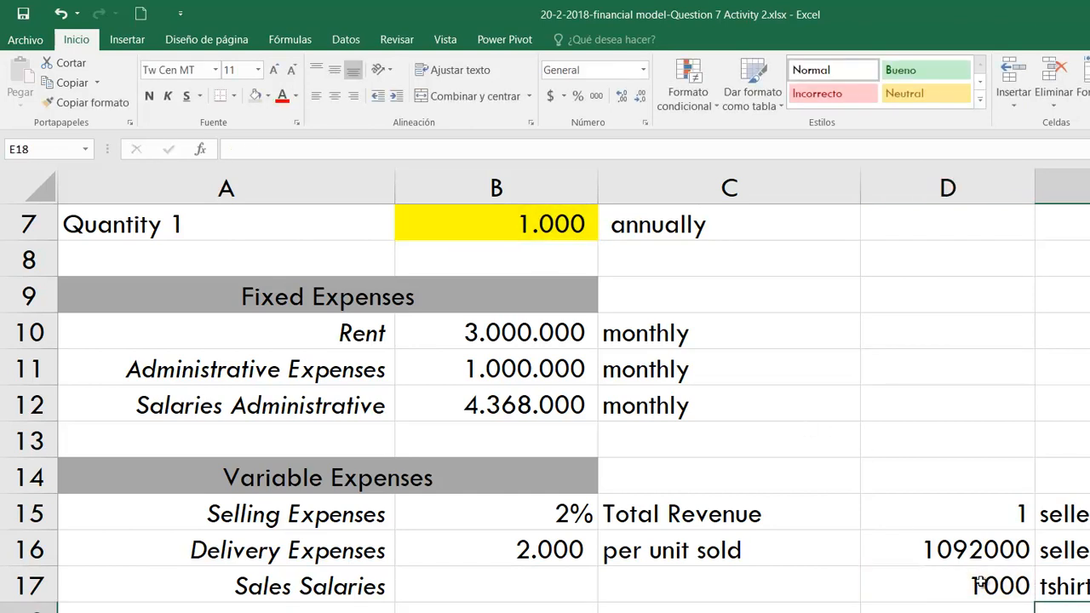
- Label the calculated number in D18 as "seller" in E18
type("saller")
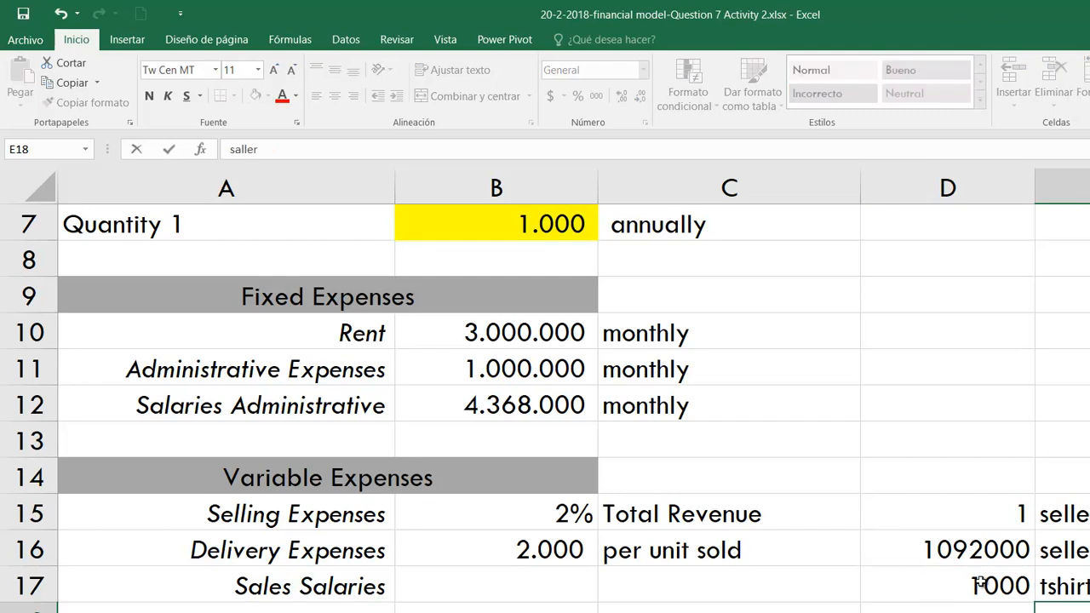
key("shift+Left")
type("seller")
key("Return")
key("Up")
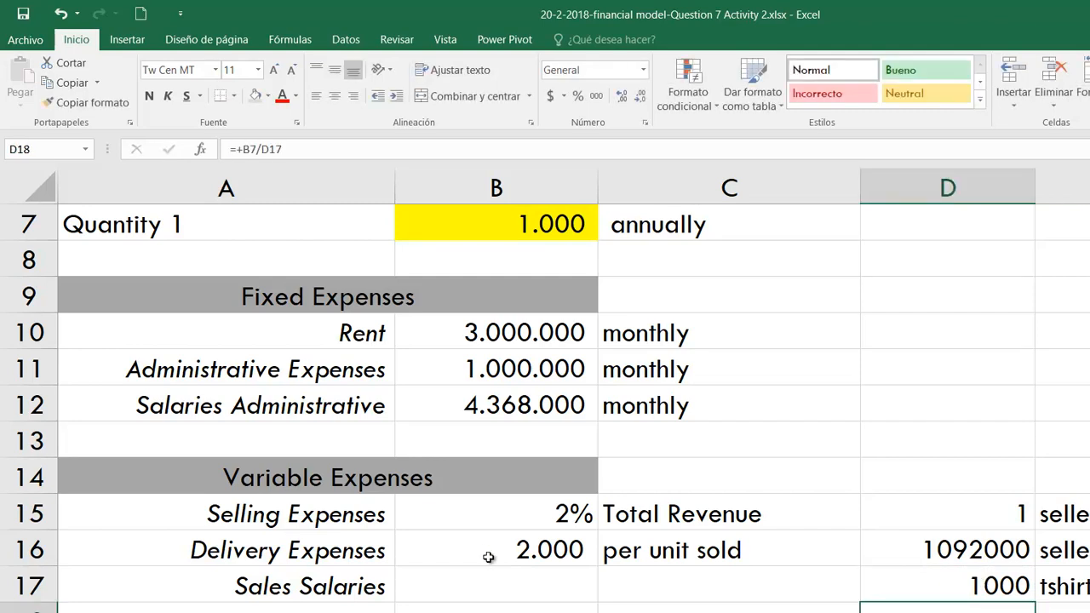
- Calculate Sales Salaries in B17 with the formula +D16*D18 and review the variable expense values
left_click(497, 581)
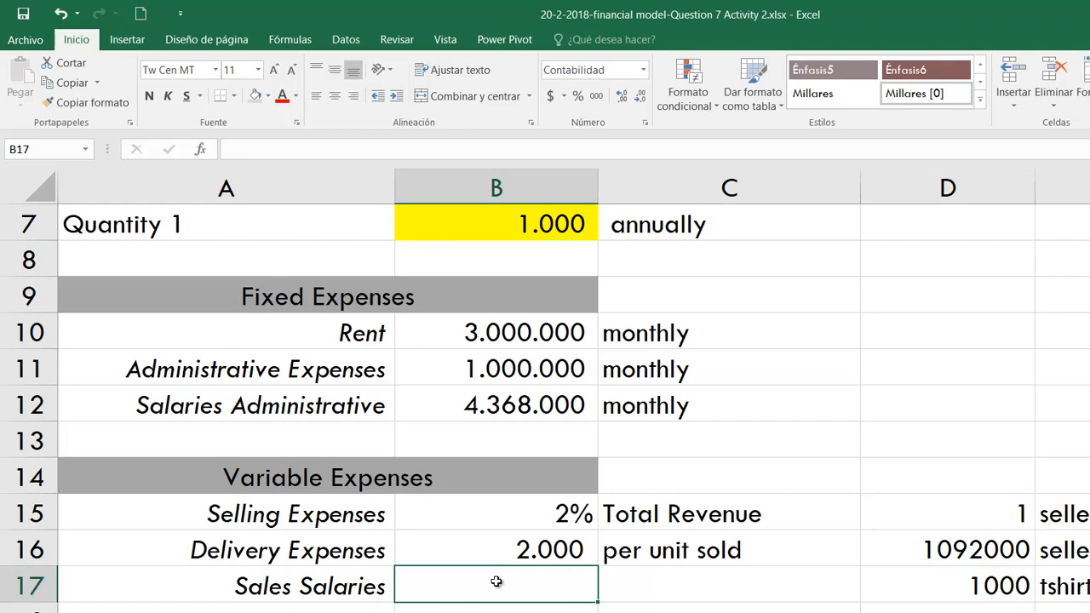
left_click(399, 478)
left_click(512, 572)
type("+")
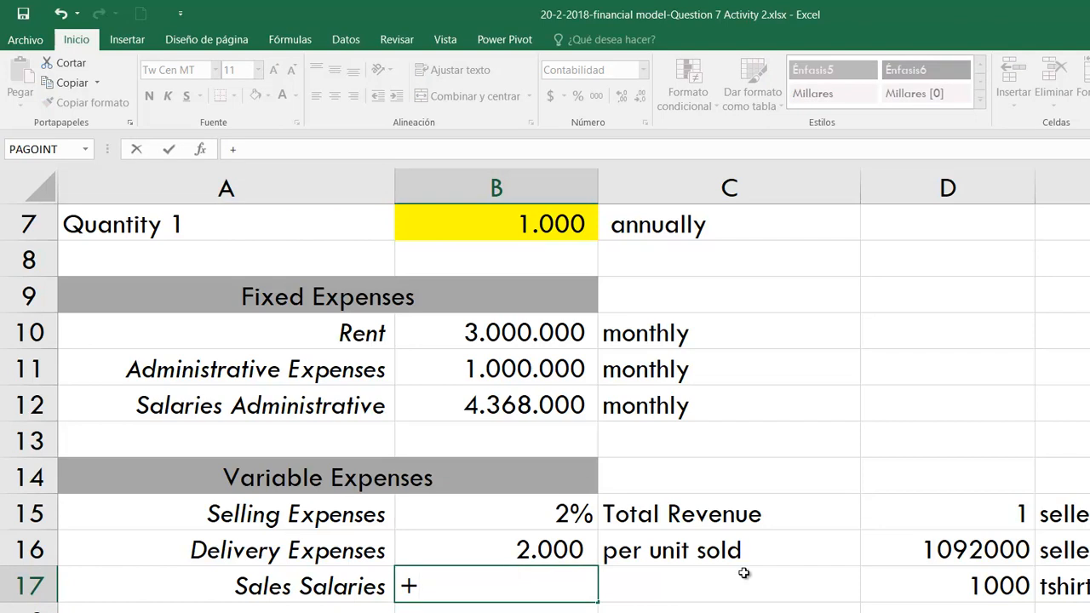
left_click(985, 550)
type("*")
left_click(973, 610)
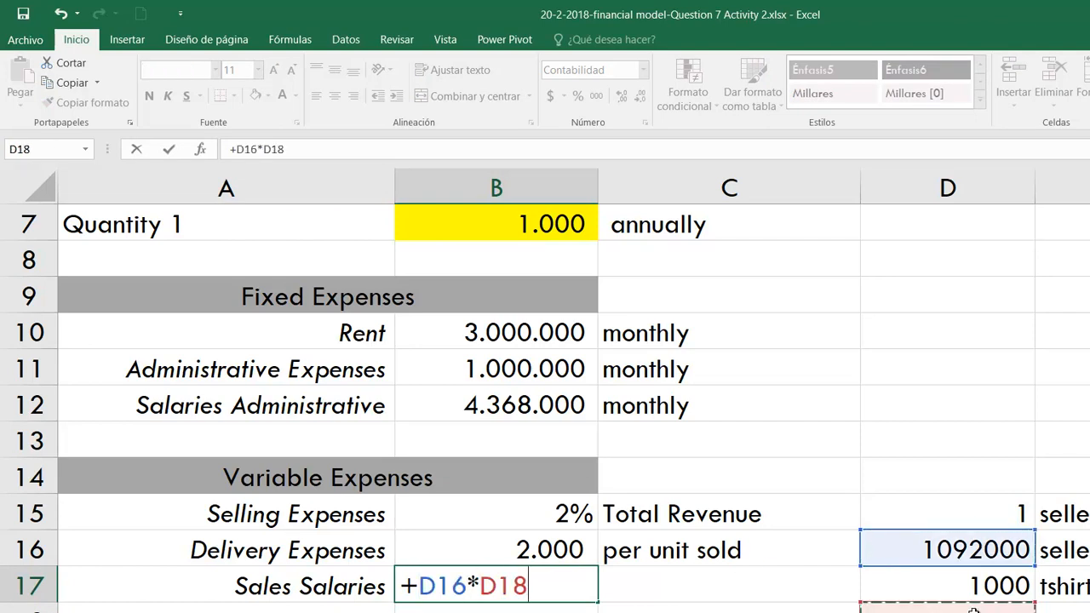
key("Return")
left_click(530, 585)
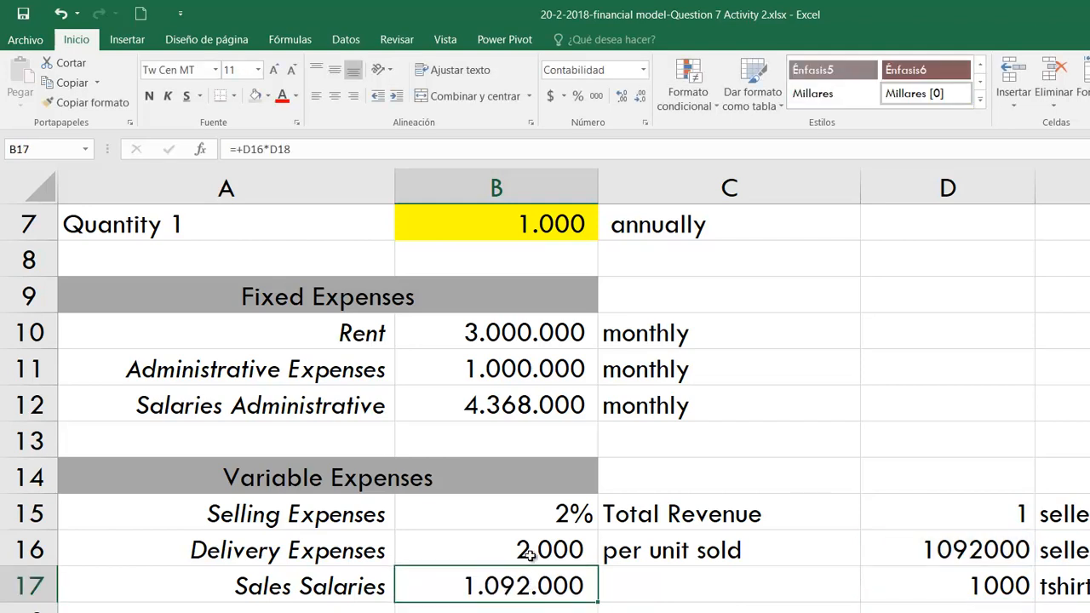
left_click(530, 551)
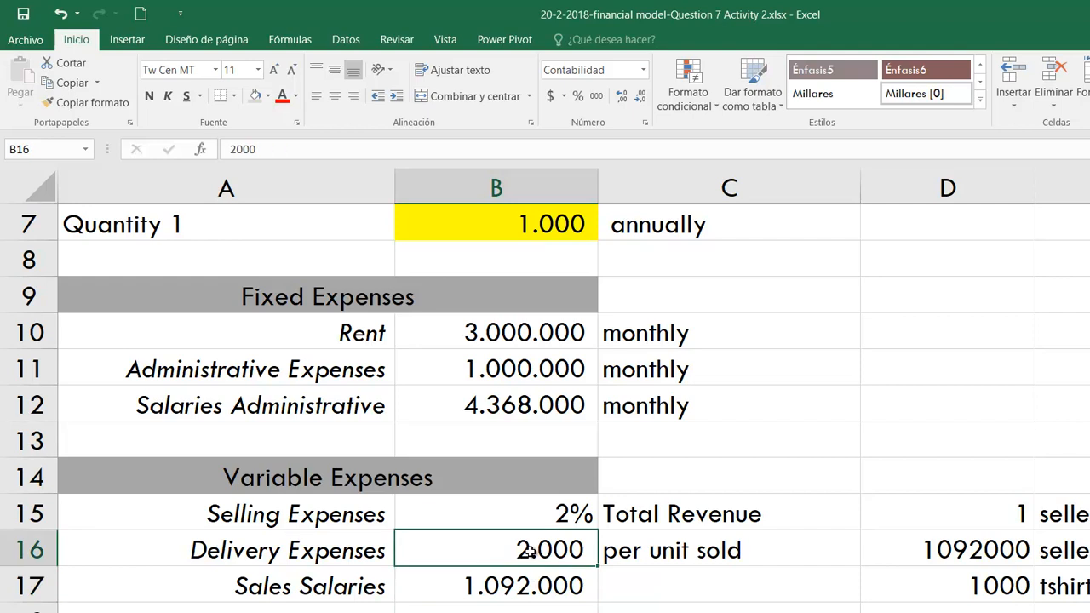
left_click(530, 514)
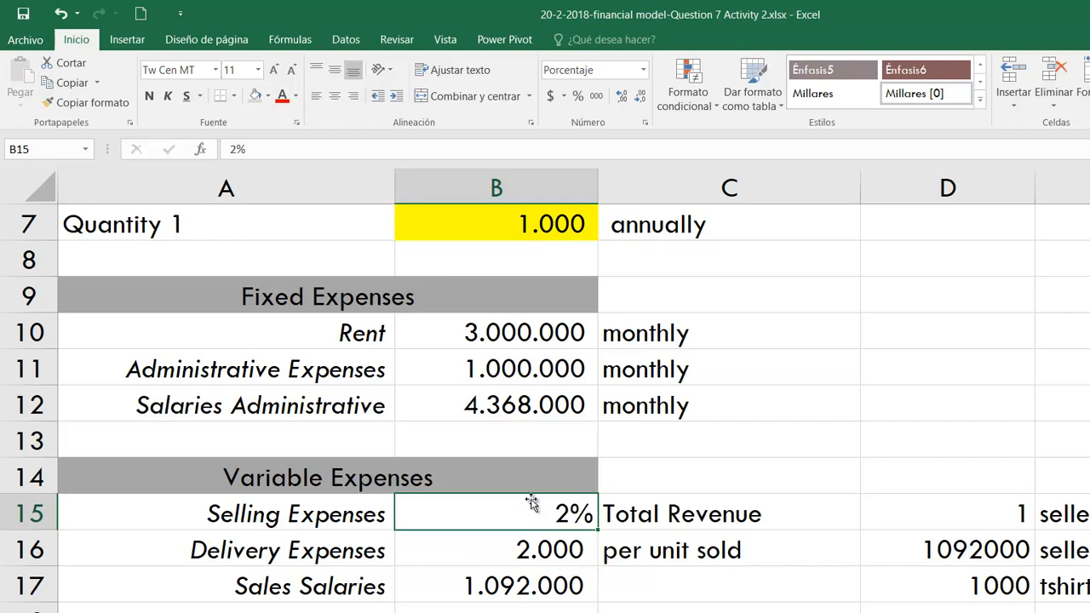
left_click(523, 576)
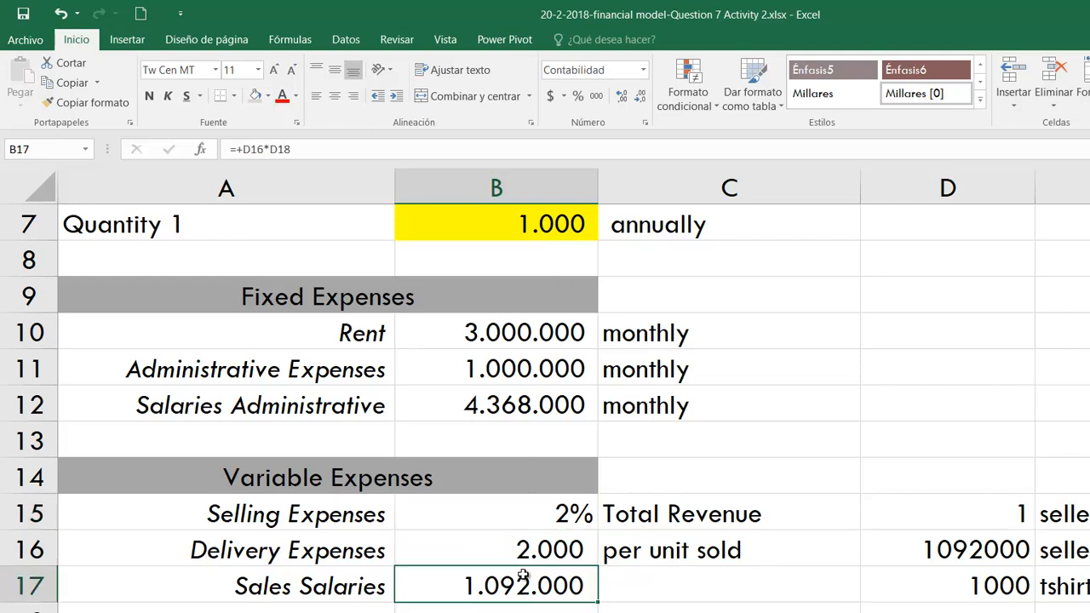
- Try a Quantity 1 of 2000 and check its effect on Sales Salaries and the number of sellers
left_click(538, 225)
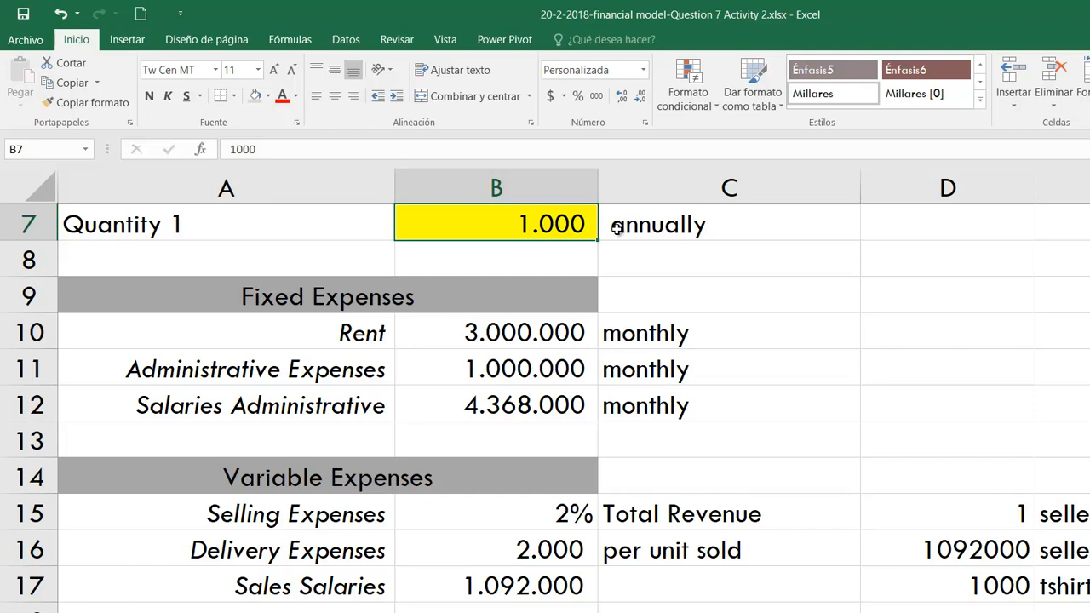
type("2000")
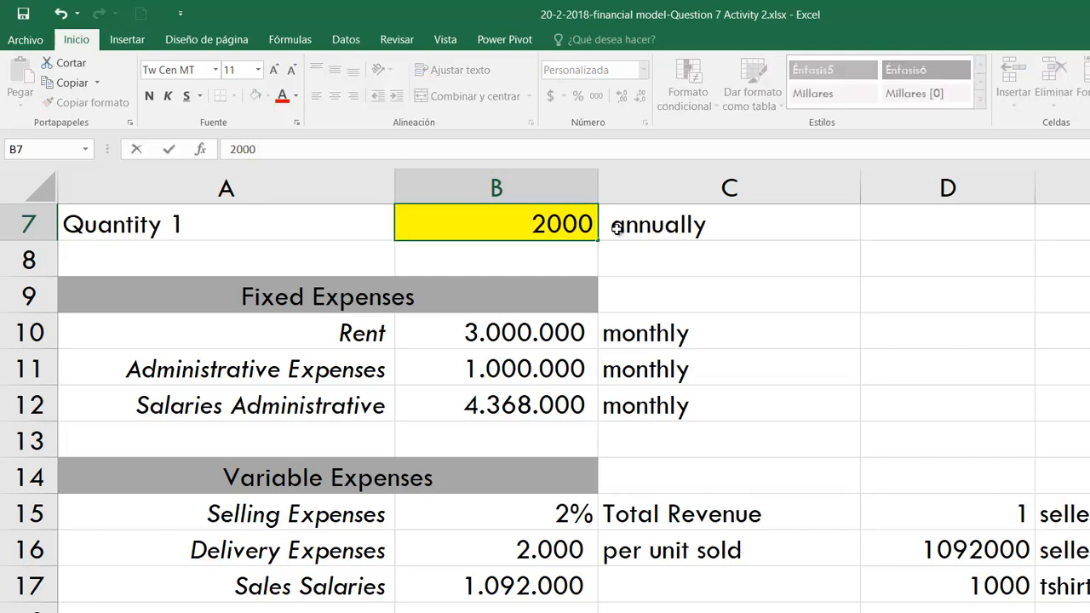
key("Return")
left_click(503, 587)
left_click(946, 608)
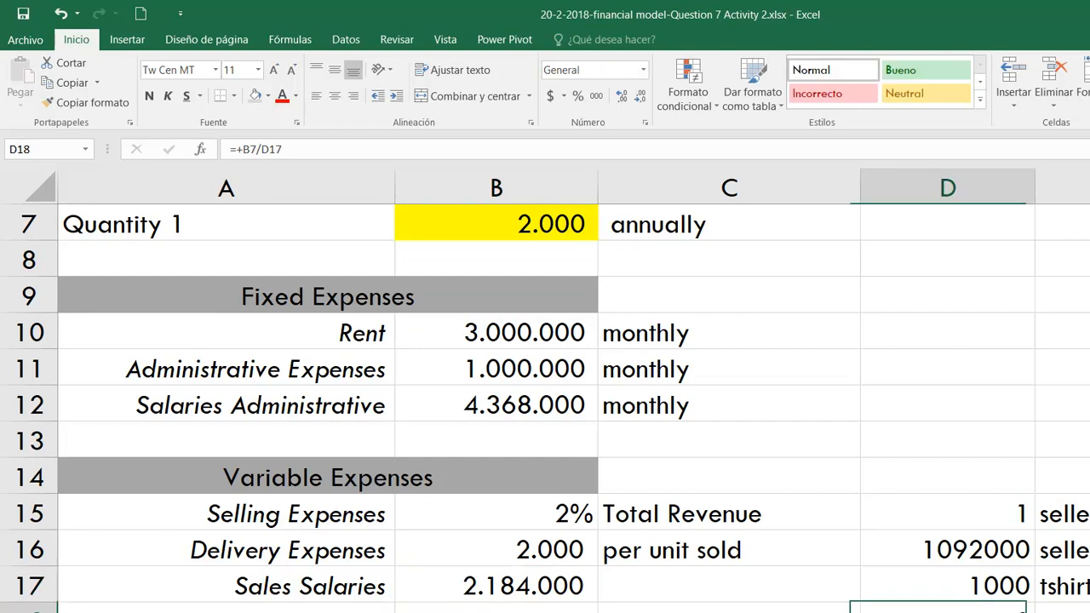
left_click(550, 245)
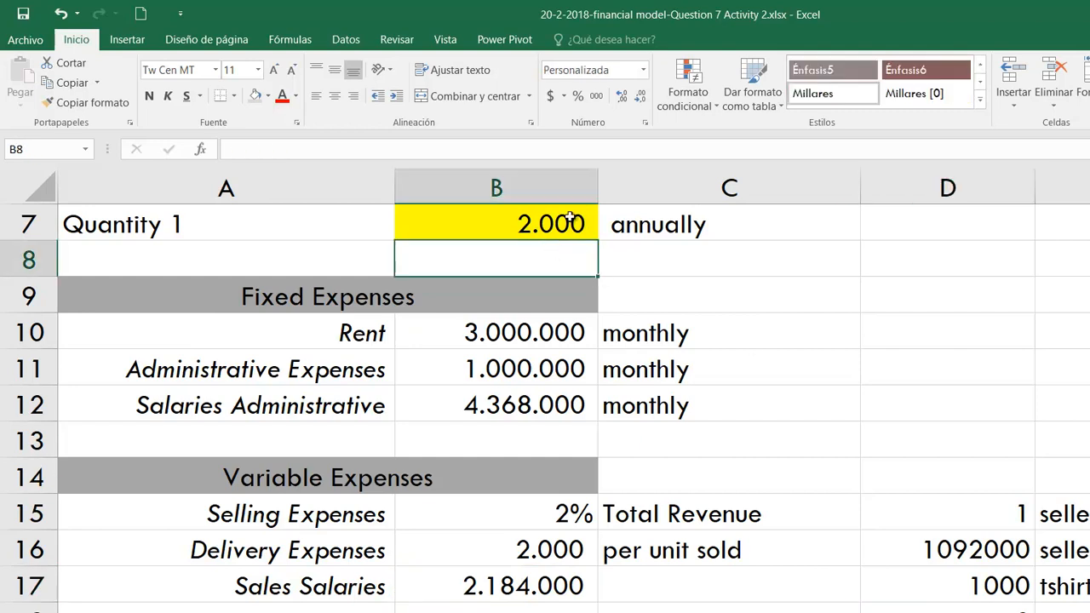
left_click(571, 217)
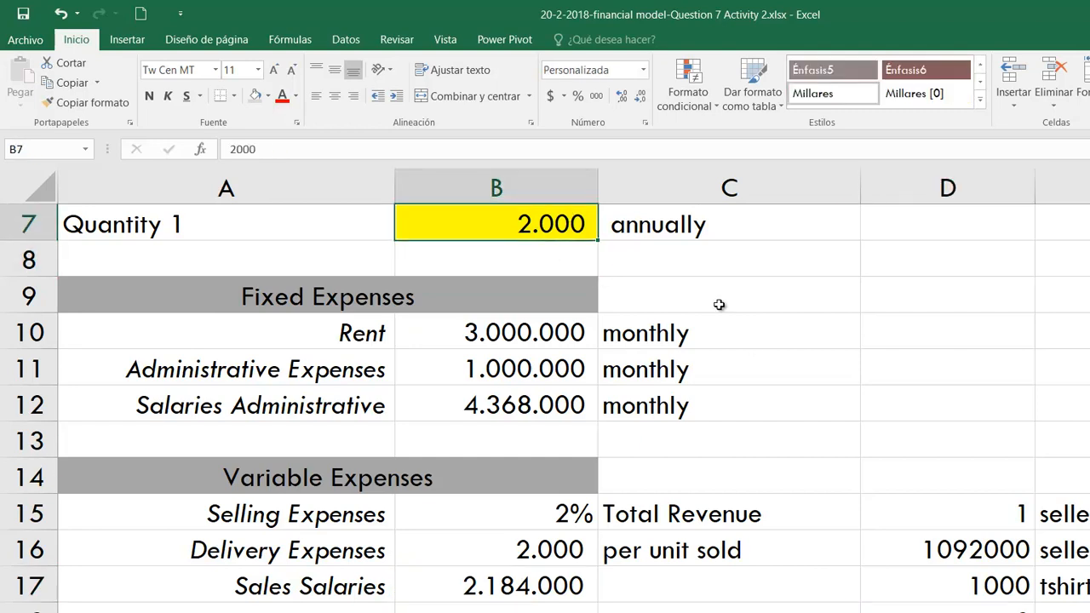
- Set the yearly T-shirts per seller in D17 to 2000
left_click(968, 586)
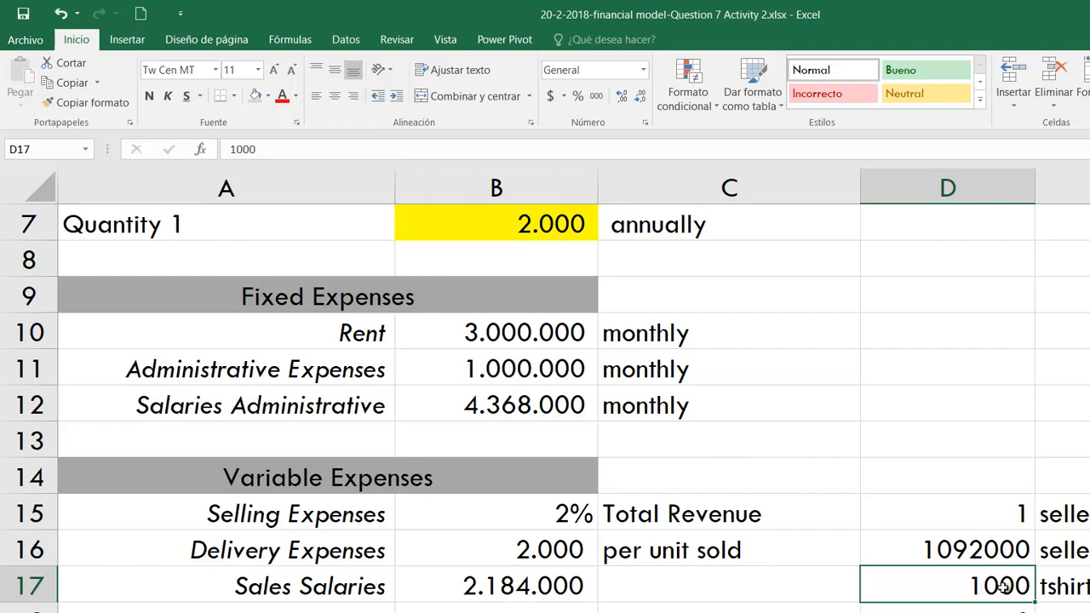
type("2000")
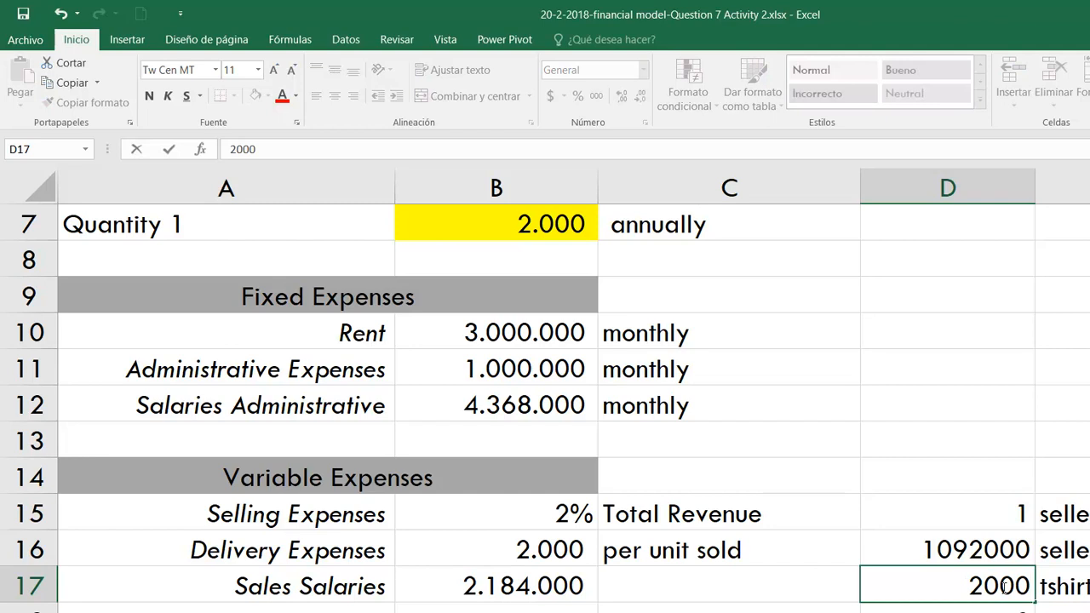
key("Return")
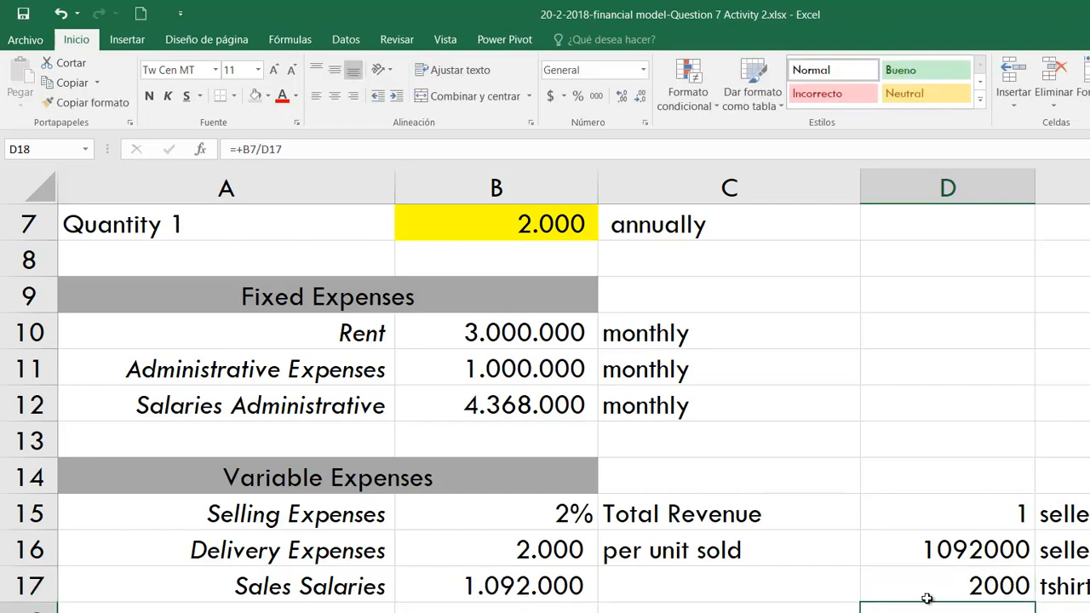
- Set the annual Quantity 1 in B7 to 4000 and check the Sales Salaries amount
left_click(496, 231)
type("4000")
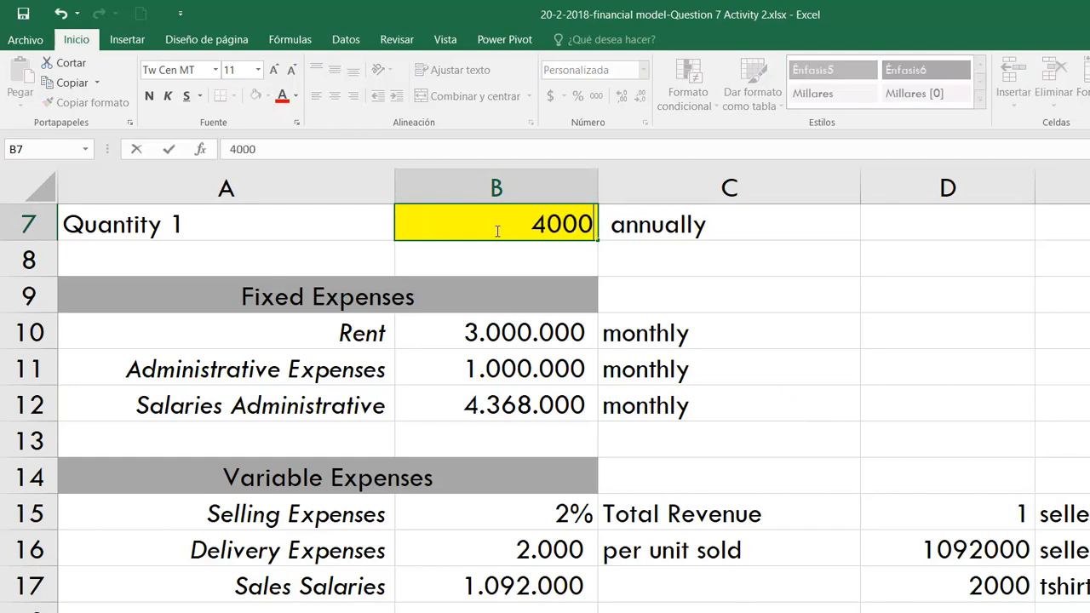
key("ctrl+Return")
key("Return")
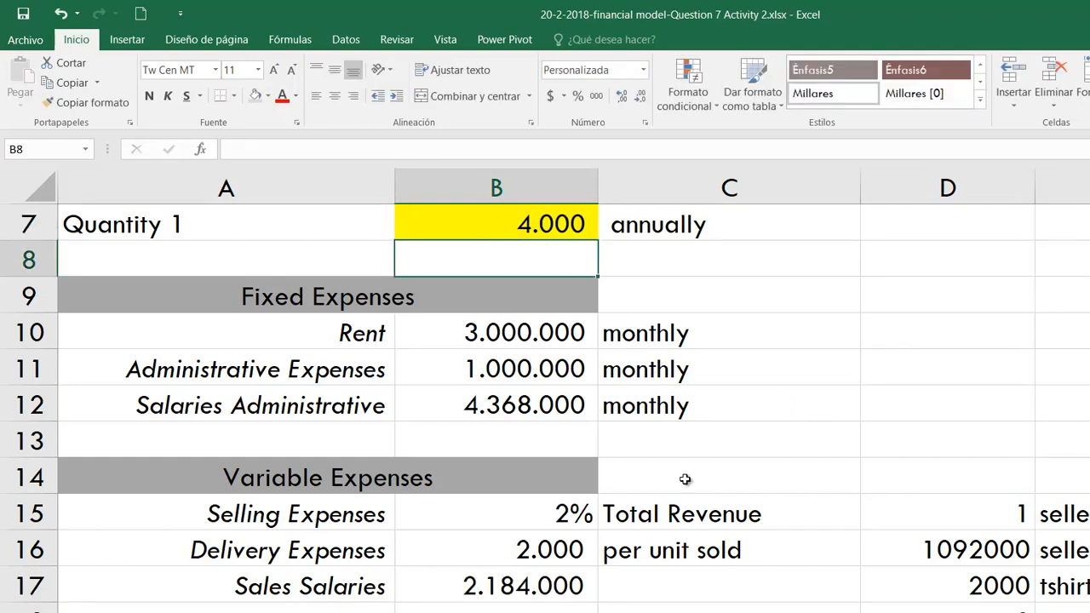
left_click(560, 585)
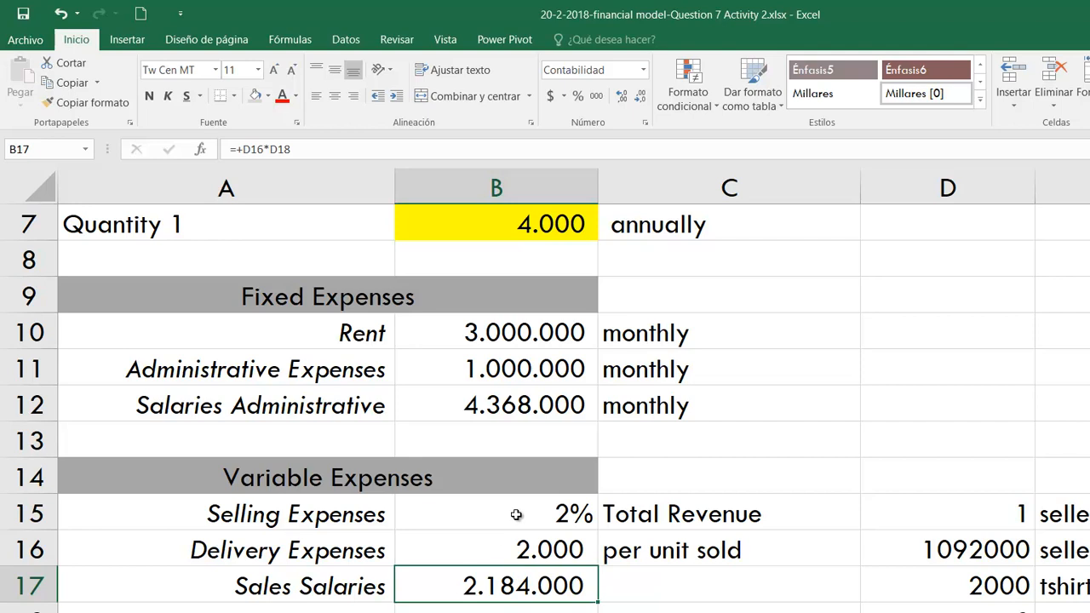
- Enter "Monthly" in C17 as the period for Sales Salaries and check the formula in B17
left_click(666, 588)
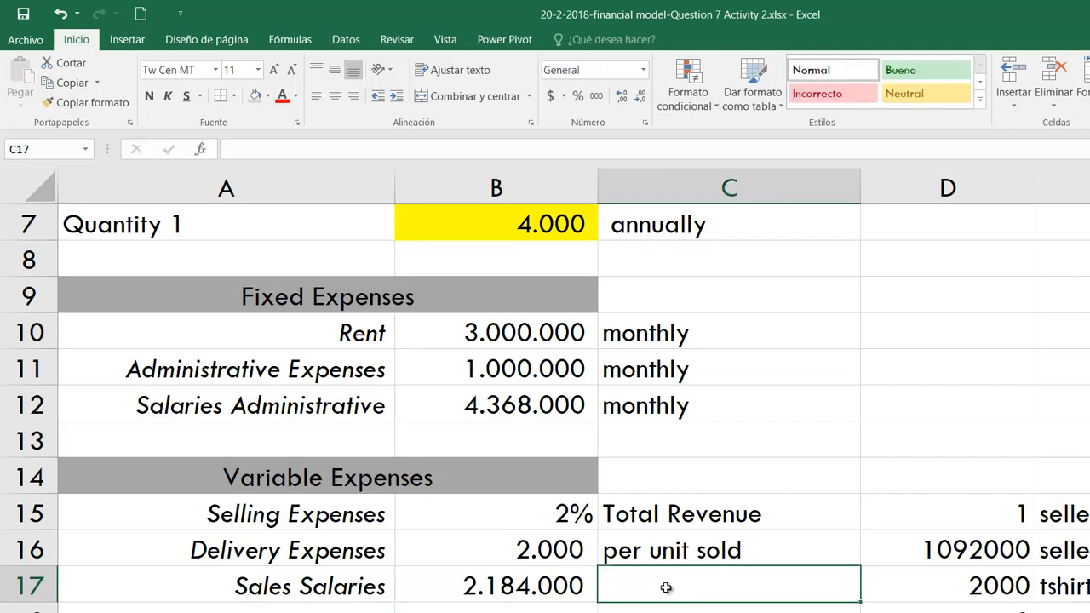
type("Monthly")
key("Return")
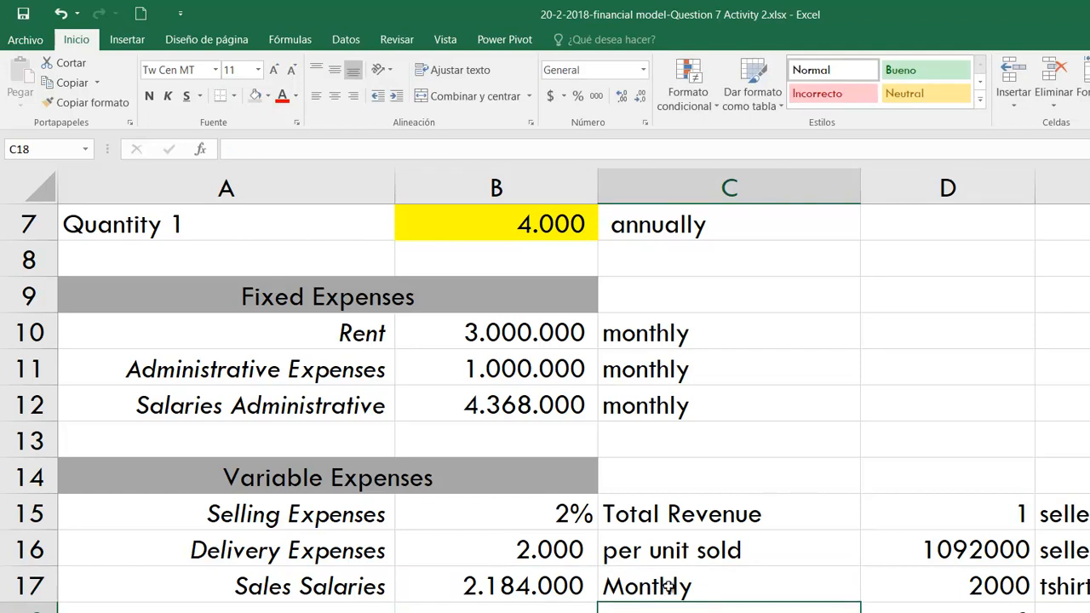
scroll(772, 548, "down", 1)
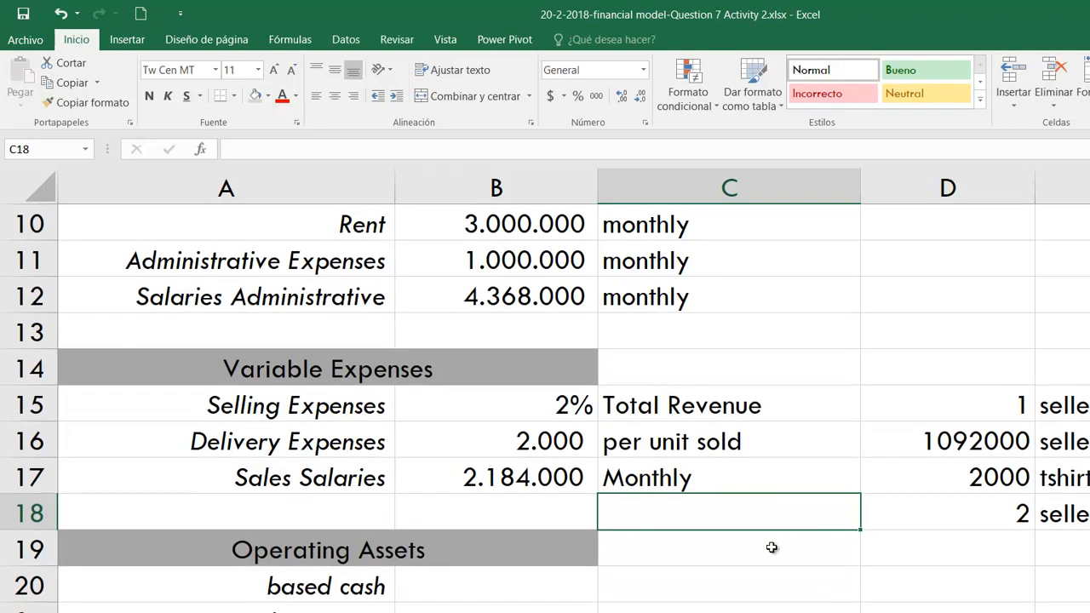
left_click(571, 477)
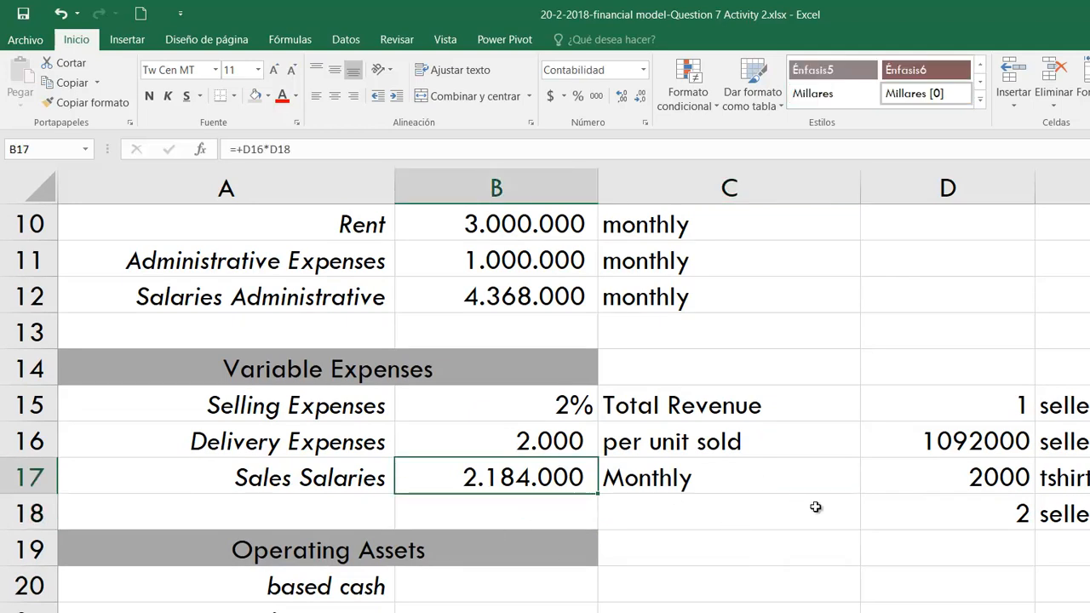
- Review the monthly fixed expenses in B10:B12 and the variable expenses as a reference for the based cash under Operating Assets
scroll(815, 507, "down", 1)
left_click(498, 451)
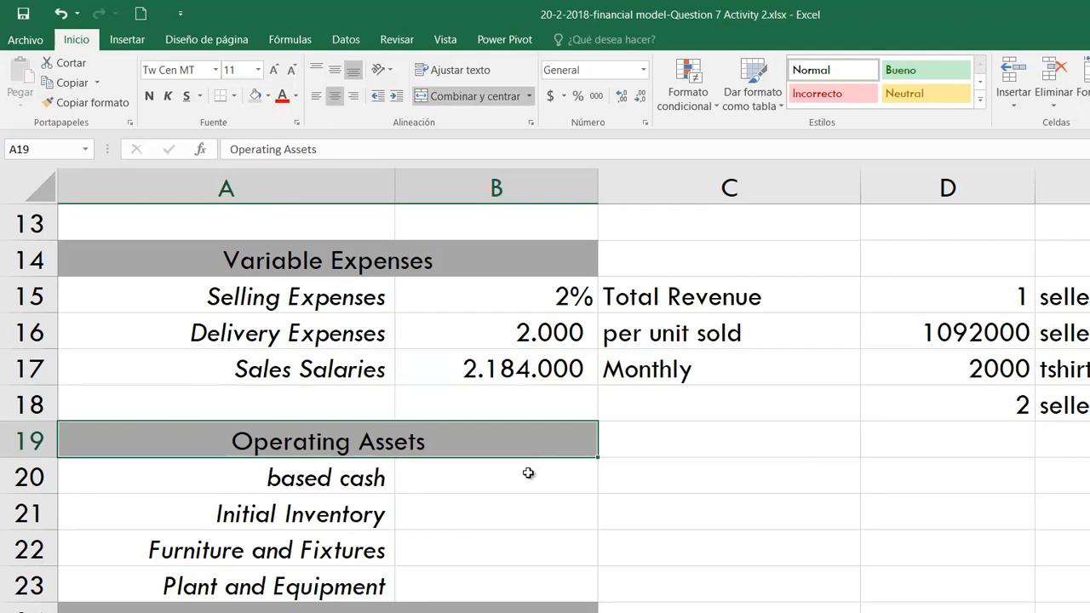
left_click(528, 473)
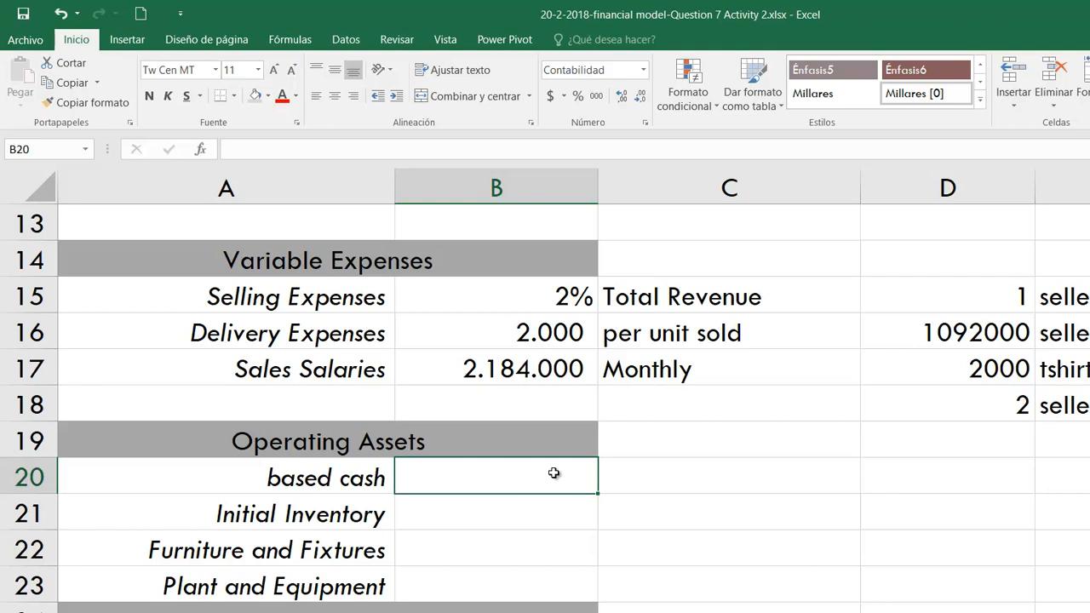
scroll(554, 473, "up", 2)
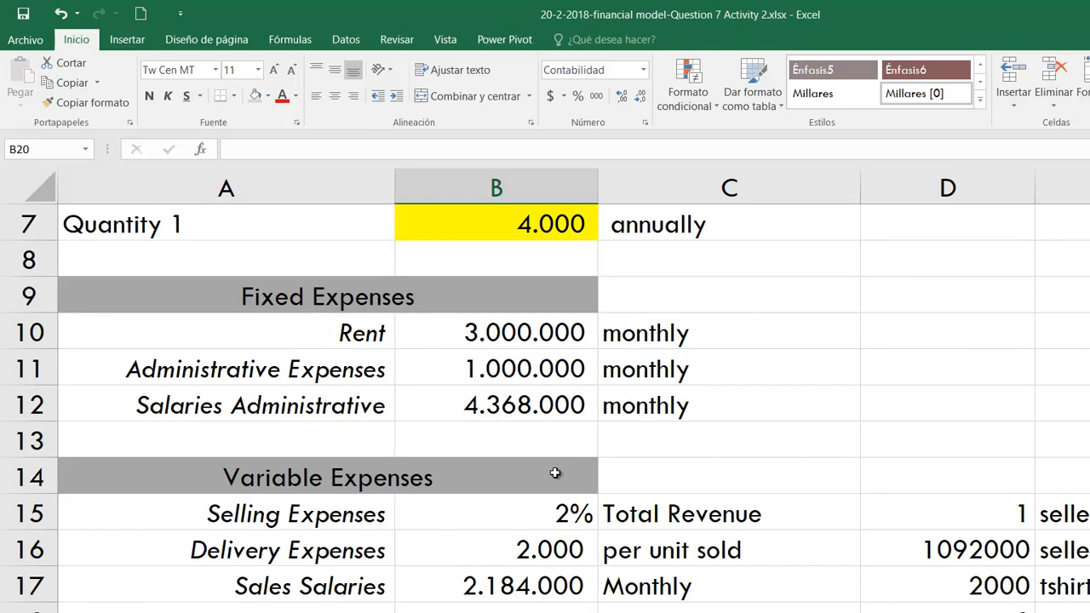
scroll(555, 486, "down", 2)
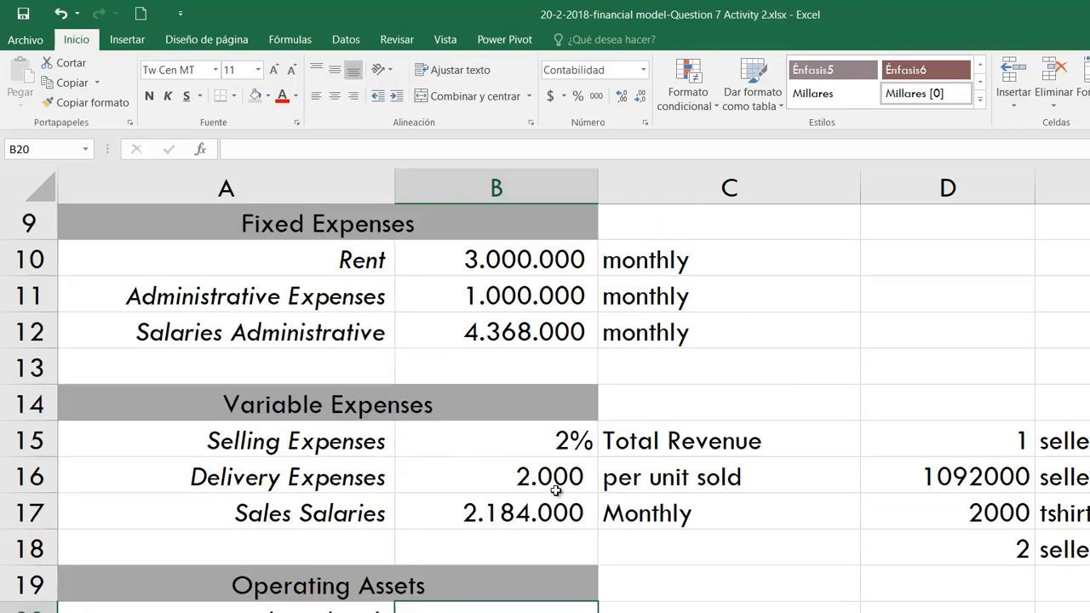
scroll(555, 490, "down", 1)
scroll(557, 490, "up", 2)
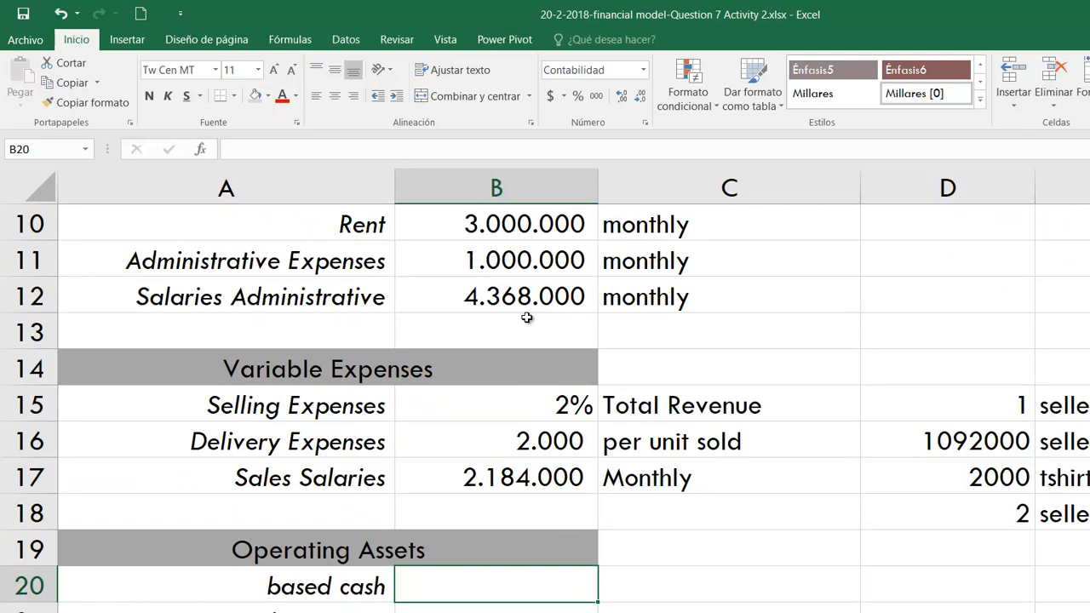
scroll(627, 474, "down", 1)
scroll(596, 480, "up", 1)
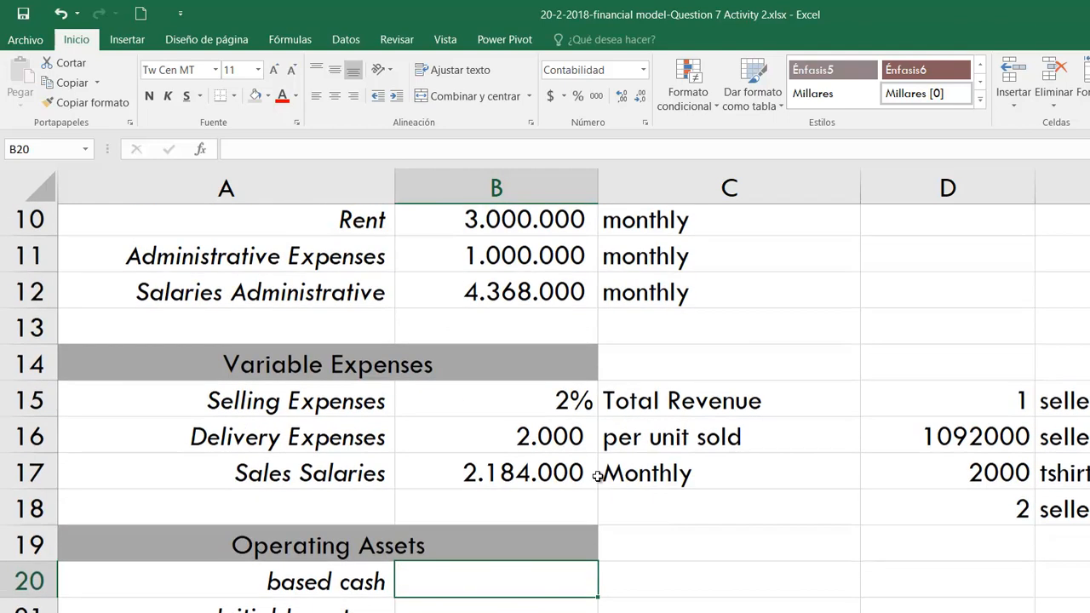
left_click_drag(533, 221, 530, 298)
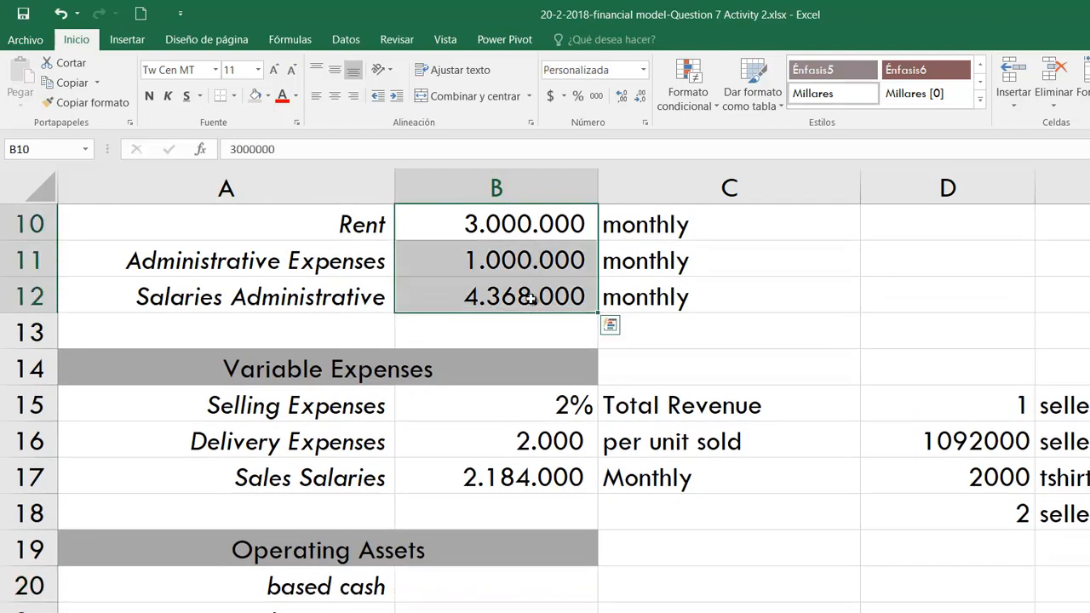
scroll(529, 298, "up", 2)
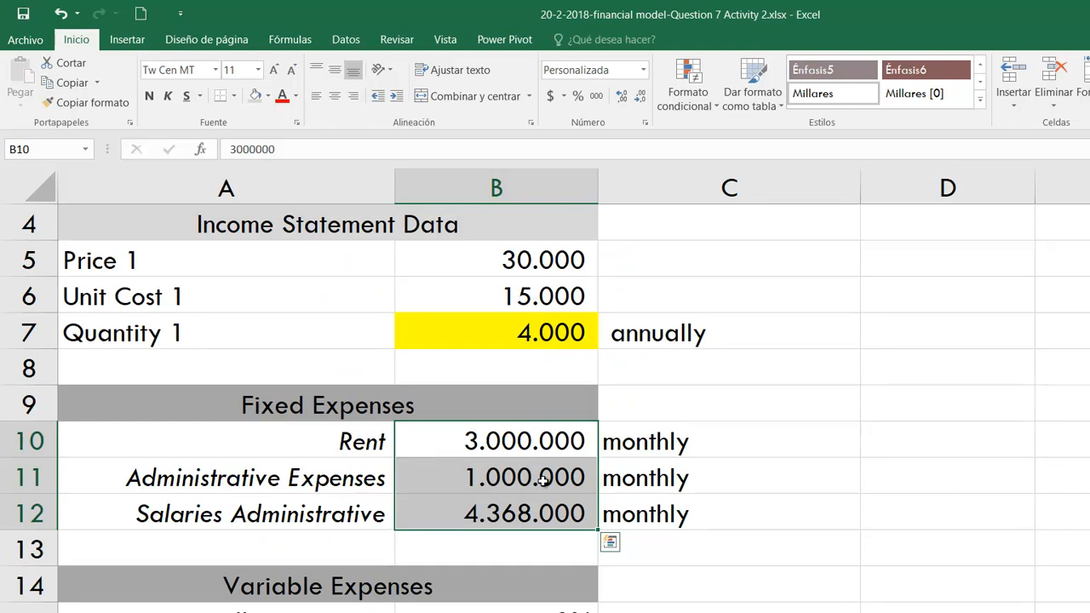
scroll(542, 480, "down", 4)
- Enter 10000000 as the based cash amount in B20 under Operating Assets
left_click(498, 364)
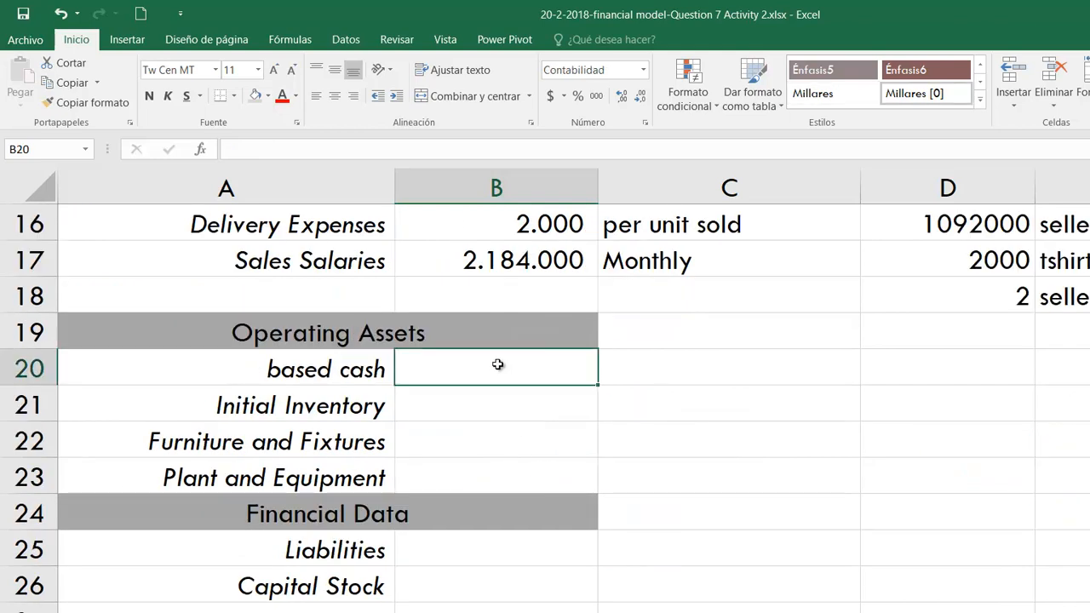
type("10.000.")
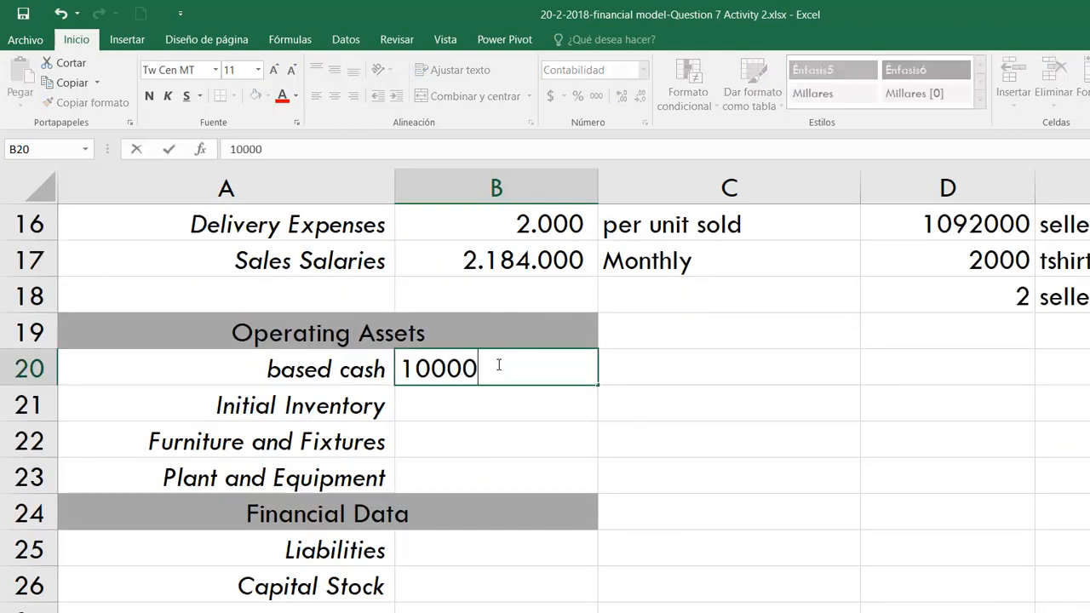
type("000")
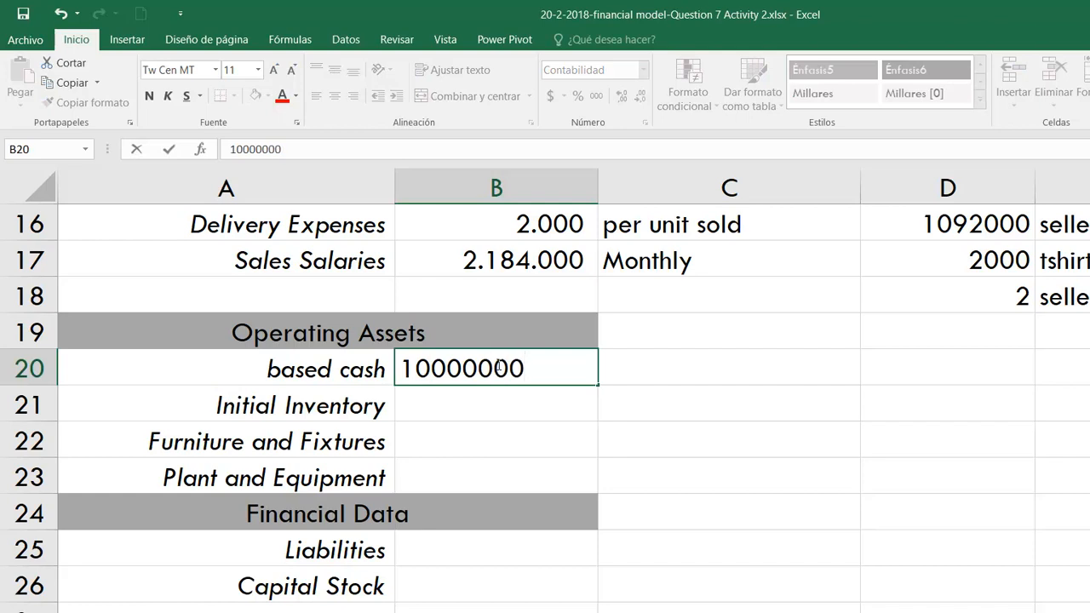
key("Return")
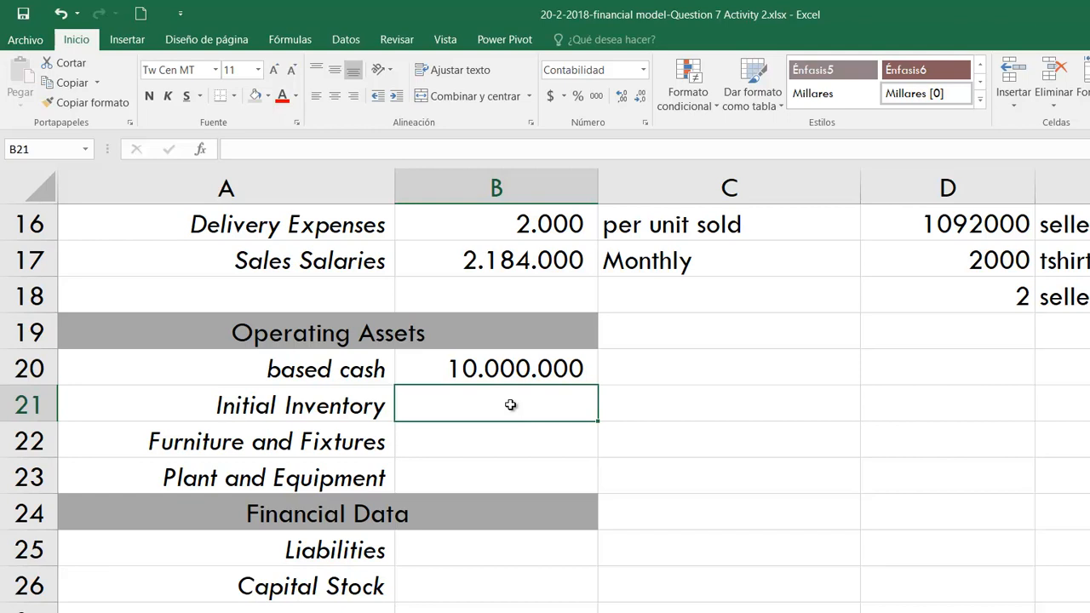
- Enter an Initial Inventory of 30000000 in B21 under Operating Assets
scroll(742, 414, "up", 1)
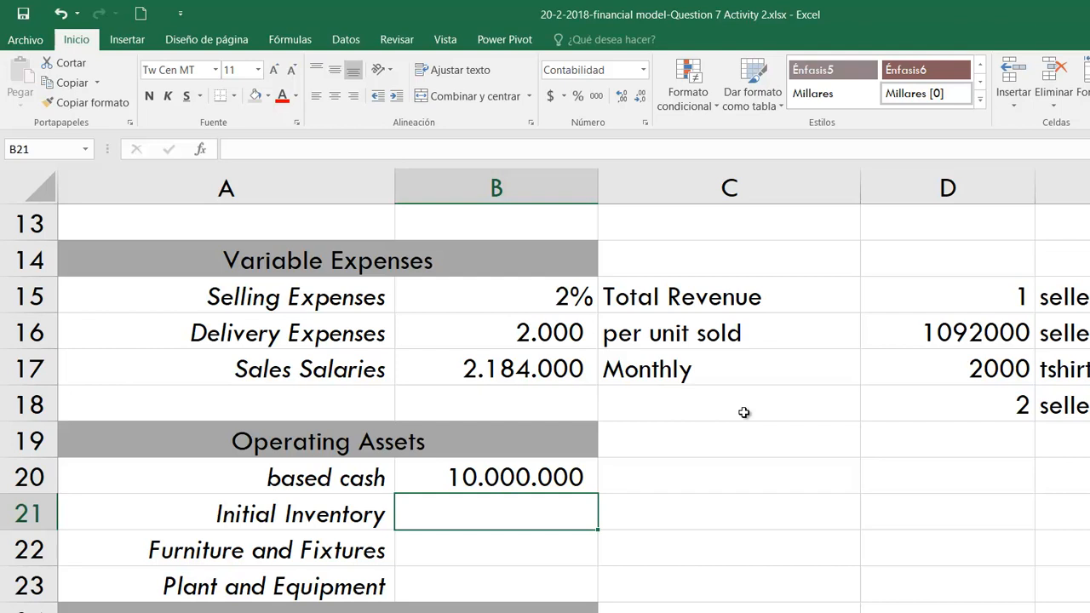
type("3000000")
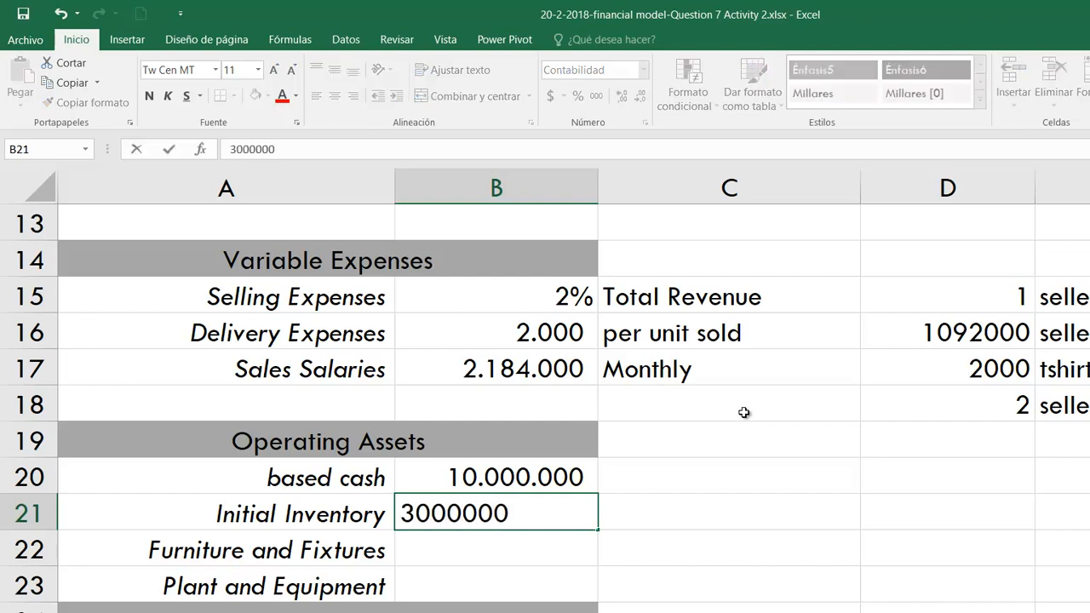
key("Return")
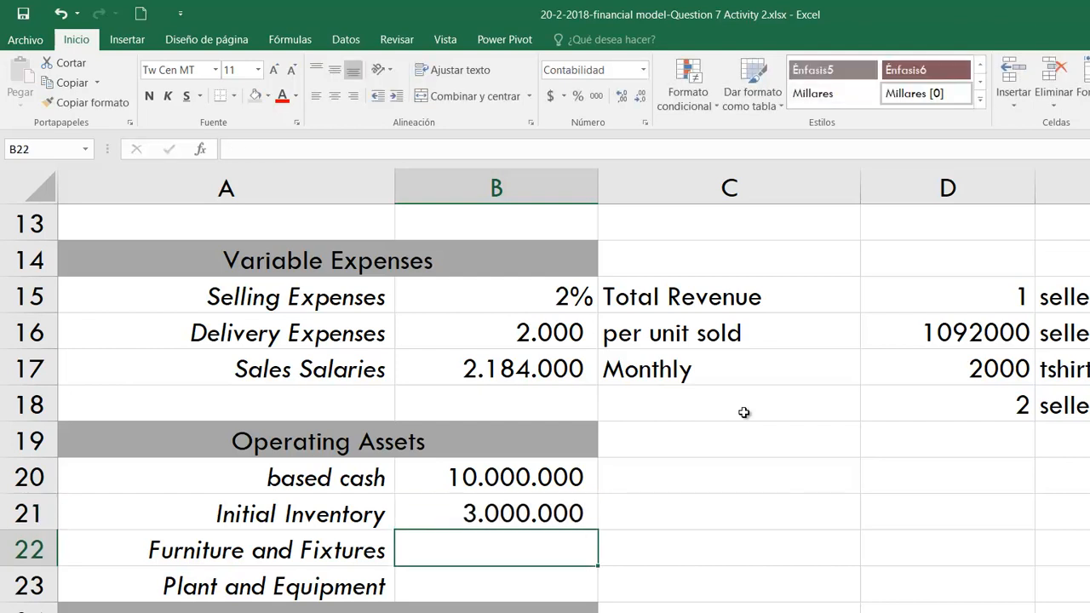
key("Up")
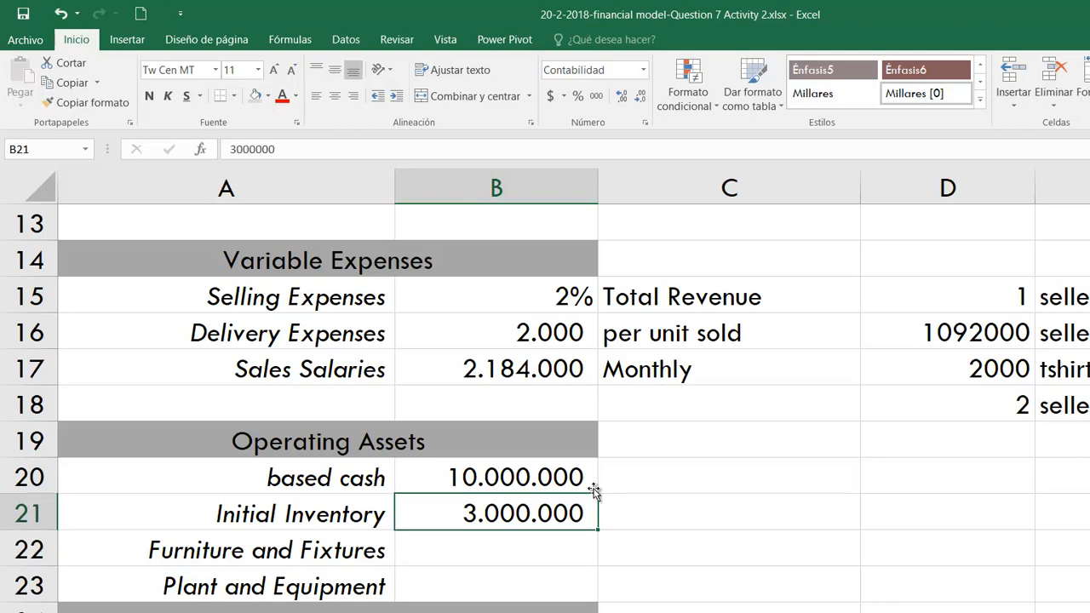
double_click(551, 512)
type("0")
key("Return")
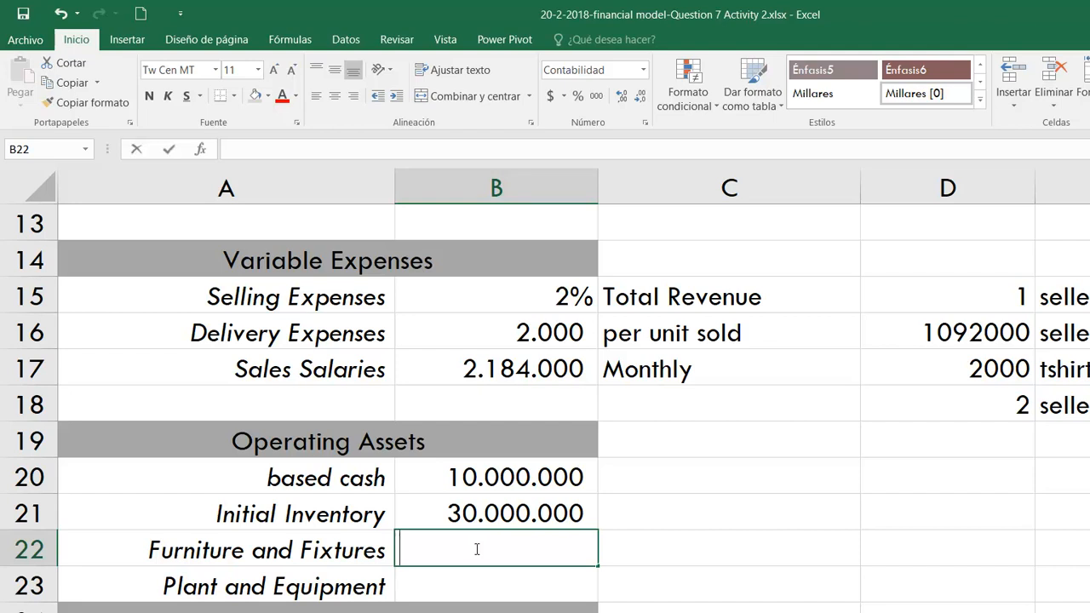
- Enter 50000000 for Furniture and Fixtures in B22 and 50000000 for Plant and Equipment in B23
type("50.000.")
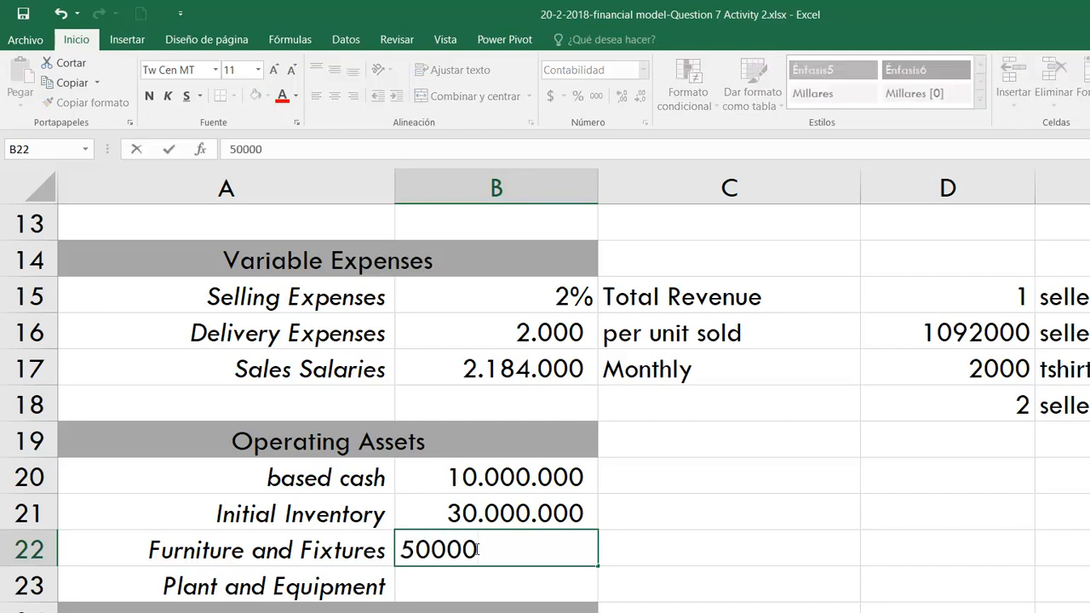
type("000")
key("Return")
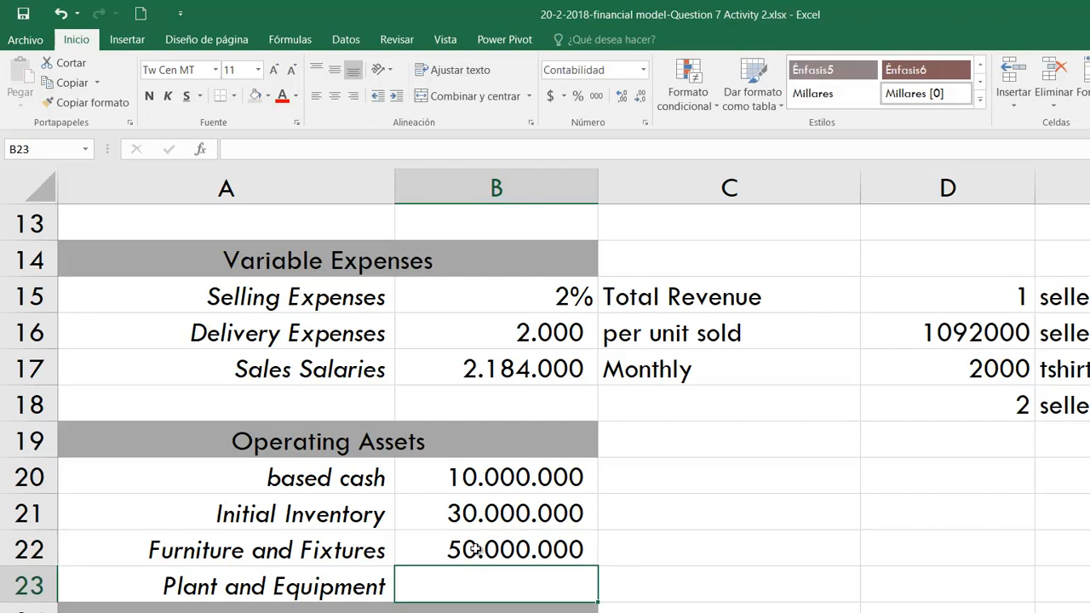
left_click(475, 549)
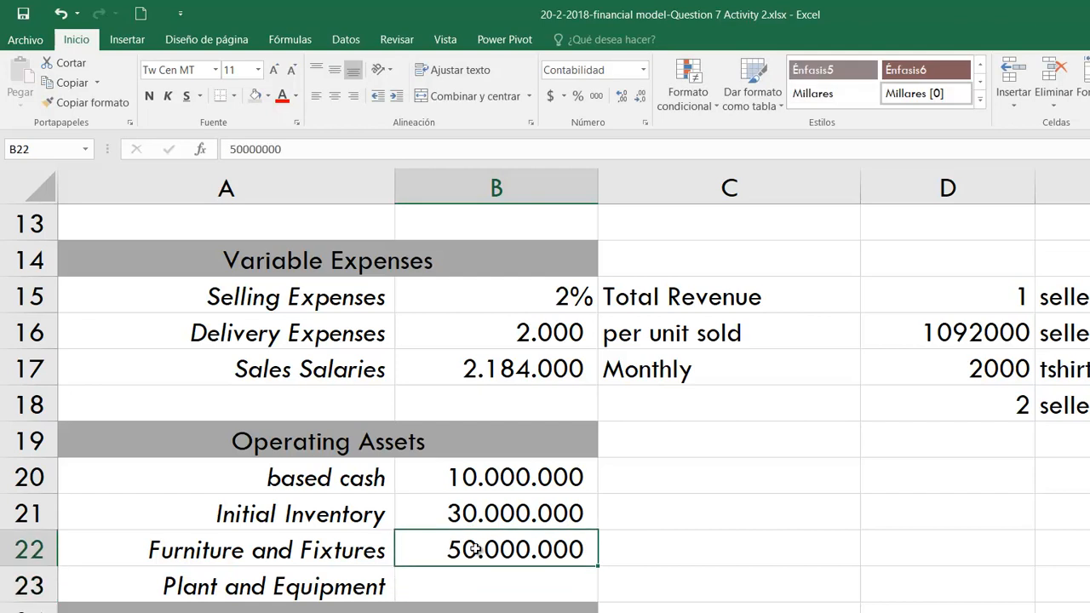
left_click(483, 576)
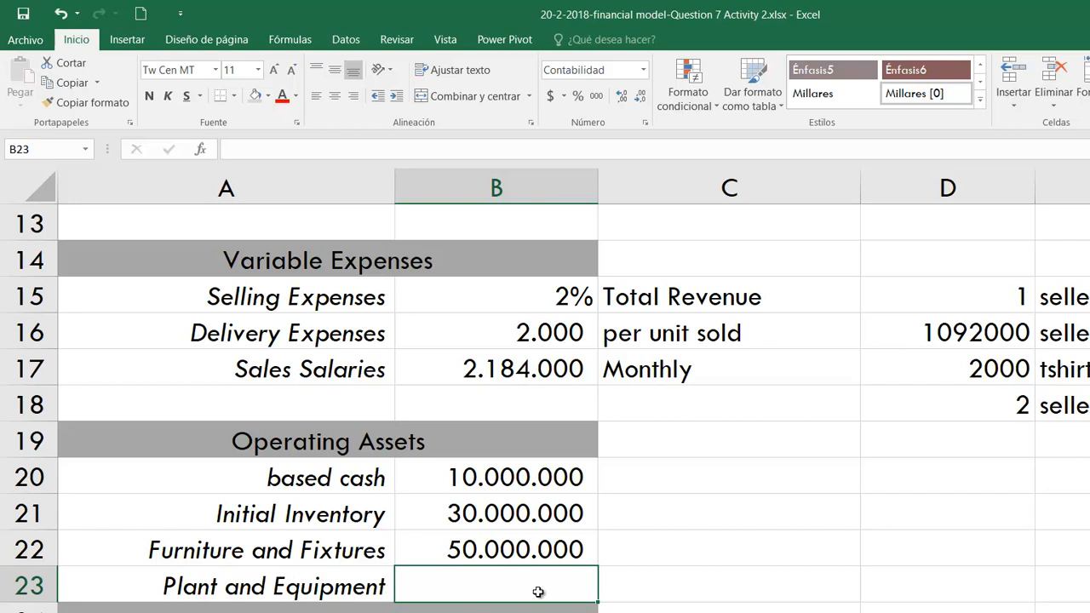
type("50")
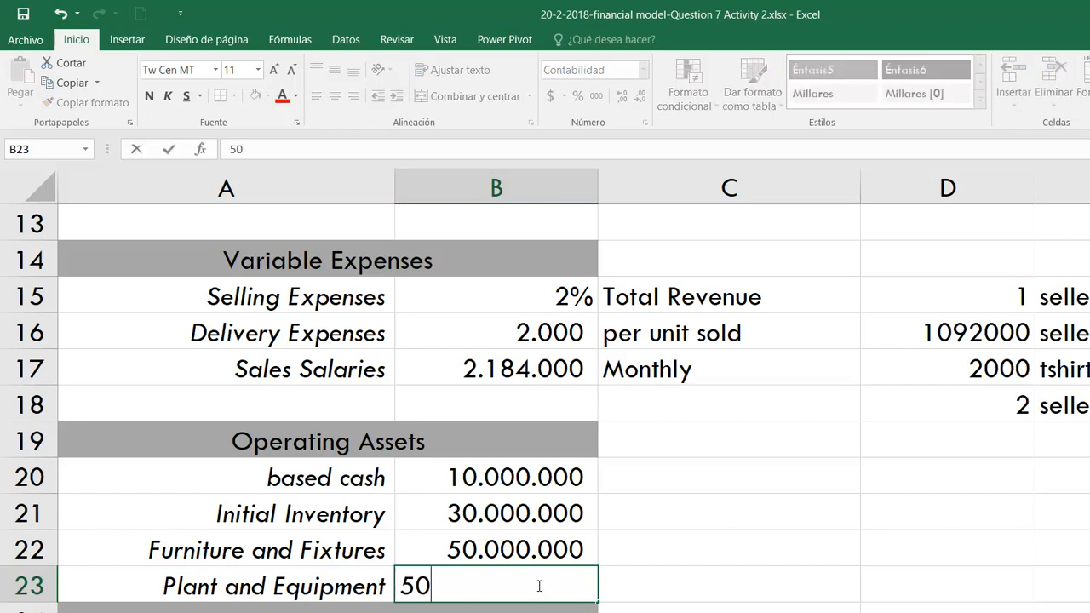
type(".000.00000000")
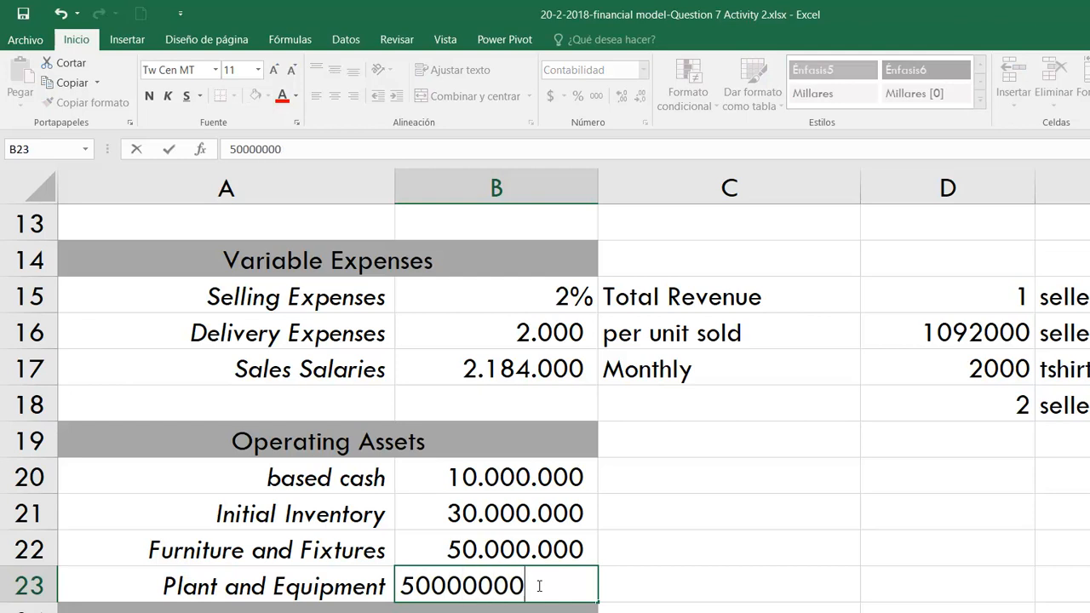
key("Return")
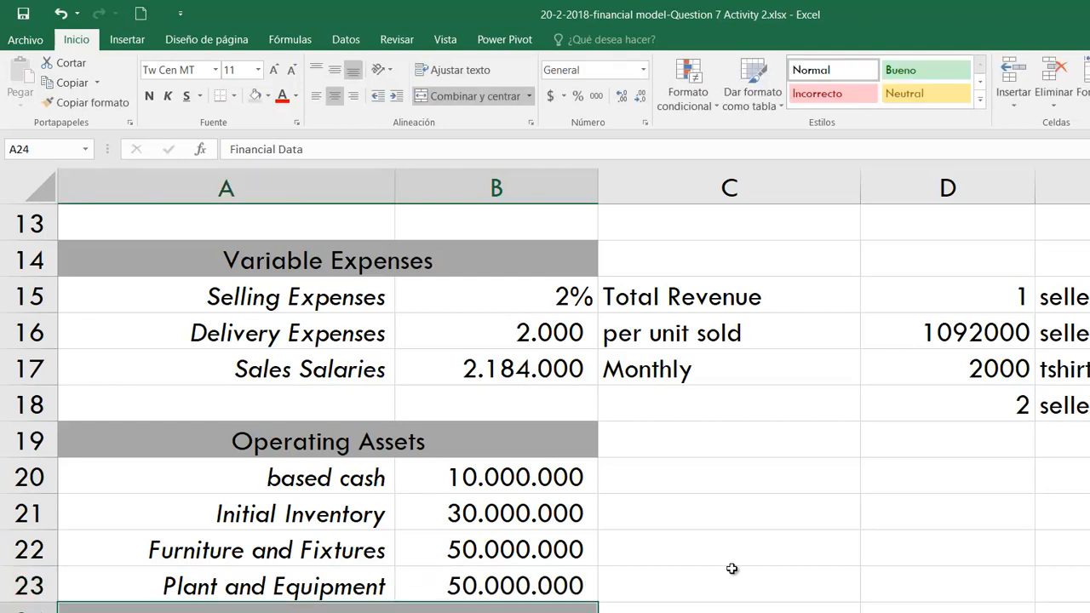
- Check the operating asset amounts in B20:B23 and enter Liabilities of 70000000 in B25 under Financial Data
scroll(732, 569, "down", 1)
left_click_drag(548, 373, 544, 476)
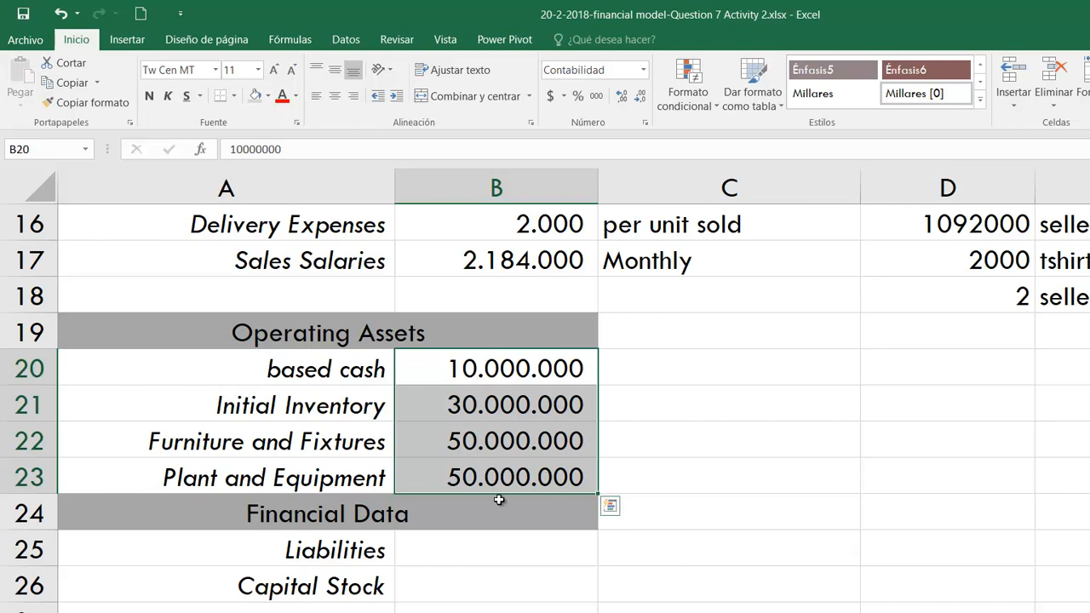
left_click(485, 550)
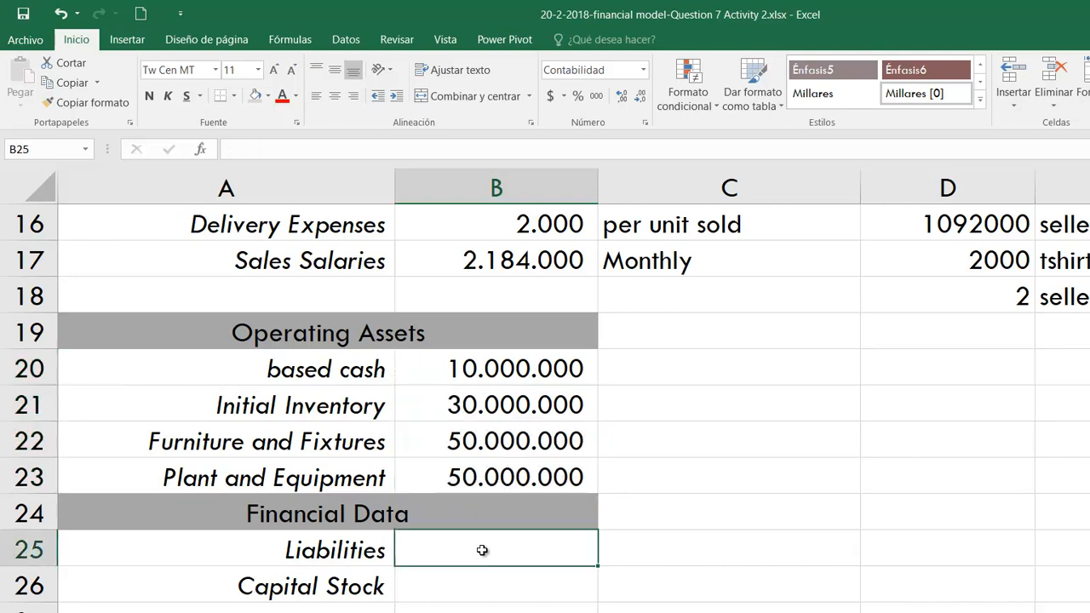
type("70000000")
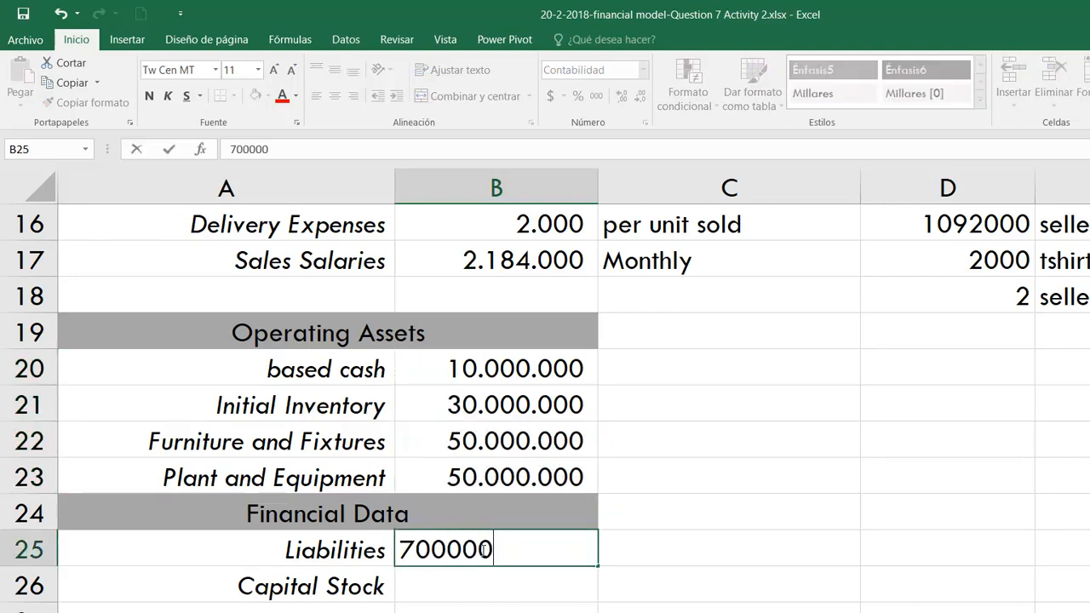
key("ctrl+Return")
key("Return")
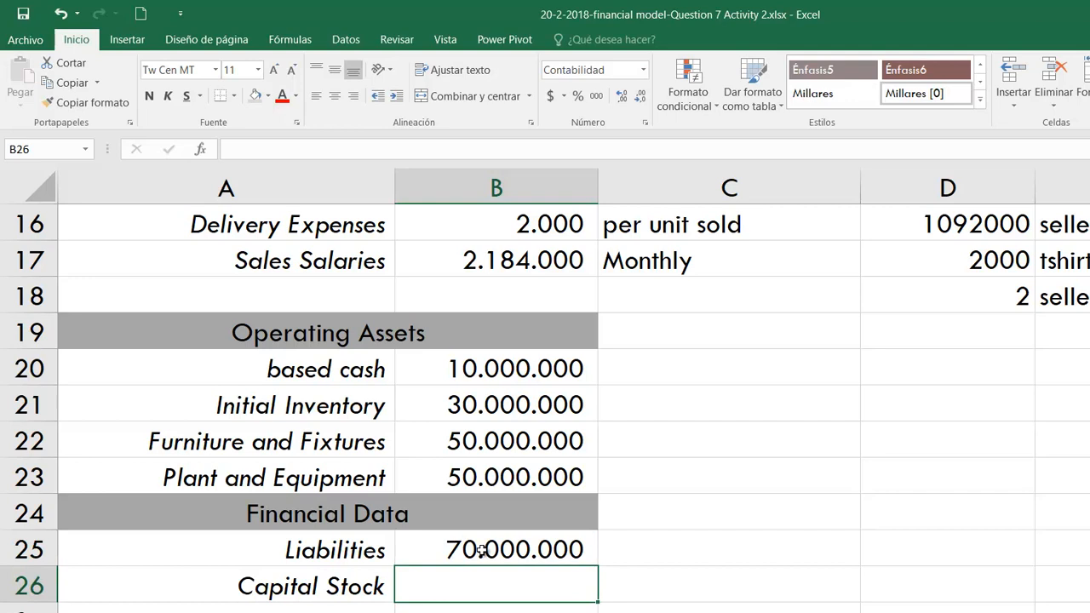
- Fill the Liabilities amount from B25 down into Capital Stock in B26
left_click(482, 550)
left_click_drag(597, 566, 590, 589)
left_click(592, 584)
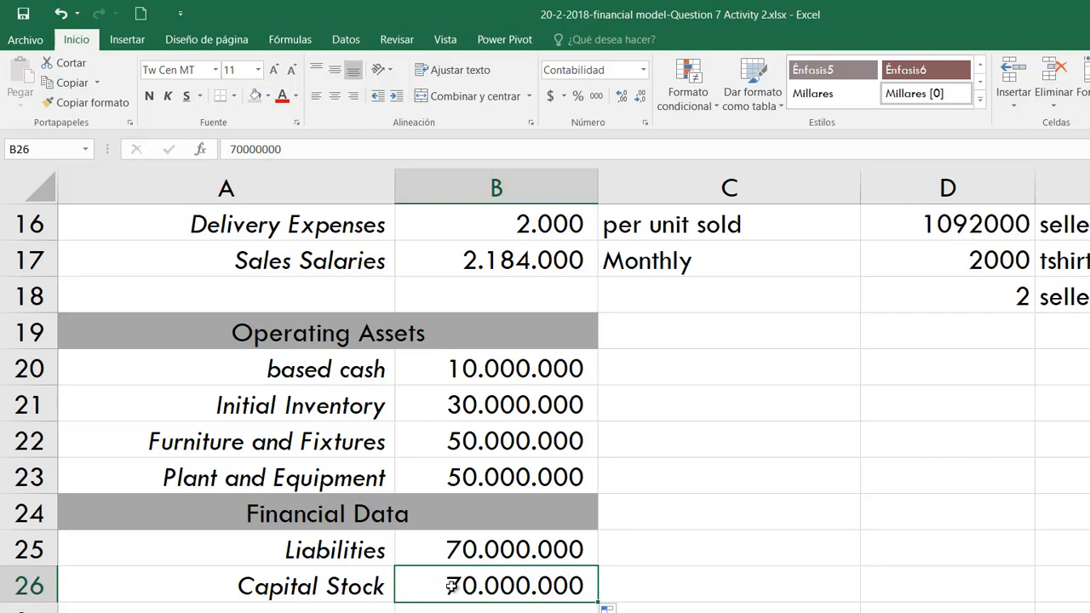
- Compare the operating assets with the liabilities and capital stock, and review the Income Statement Data and Fixed Expenses parameters
left_click(298, 587)
left_click_drag(535, 363, 537, 477)
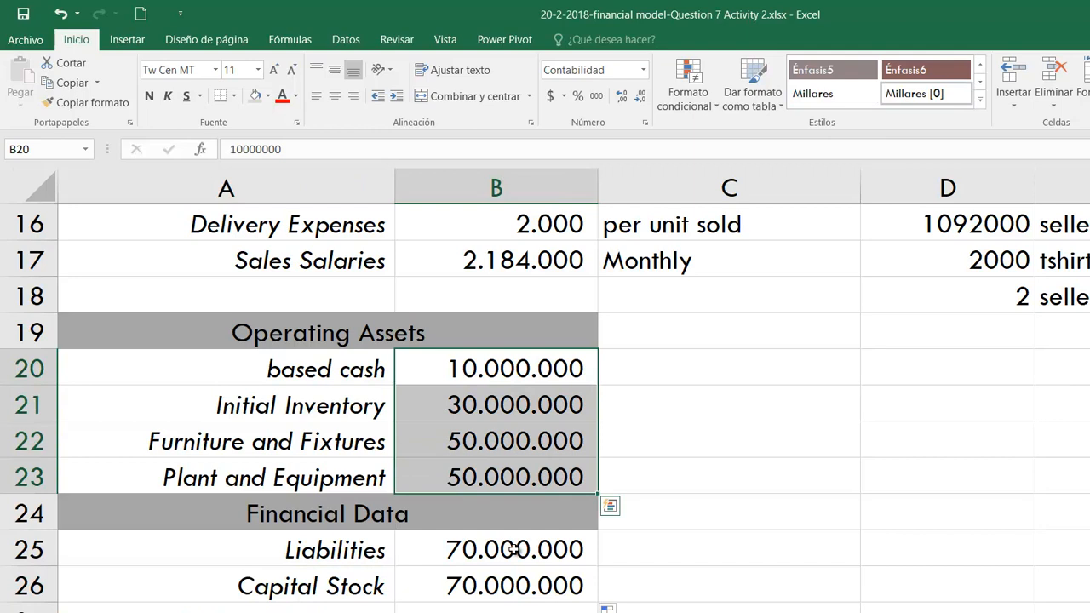
left_click_drag(515, 549, 517, 579)
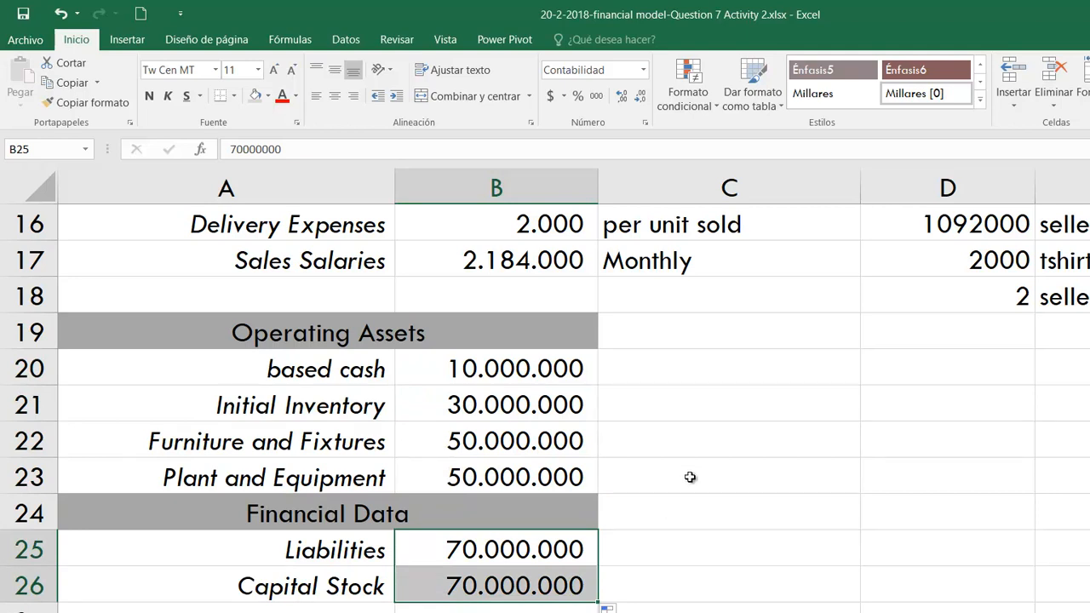
scroll(695, 467, "up", 2)
scroll(695, 467, "up", 4)
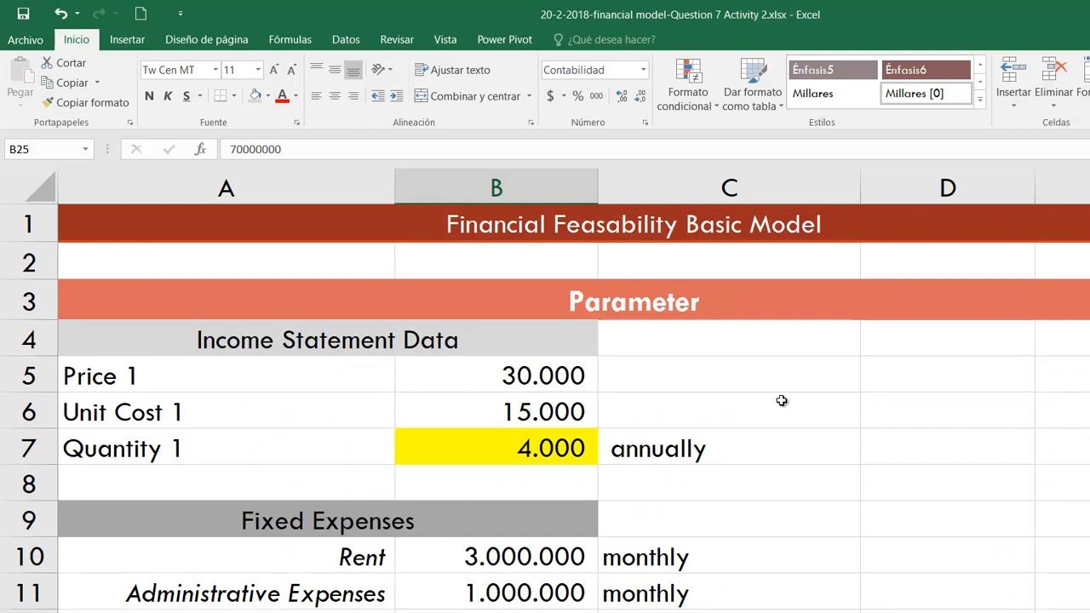
left_click_drag(473, 338, 469, 448)
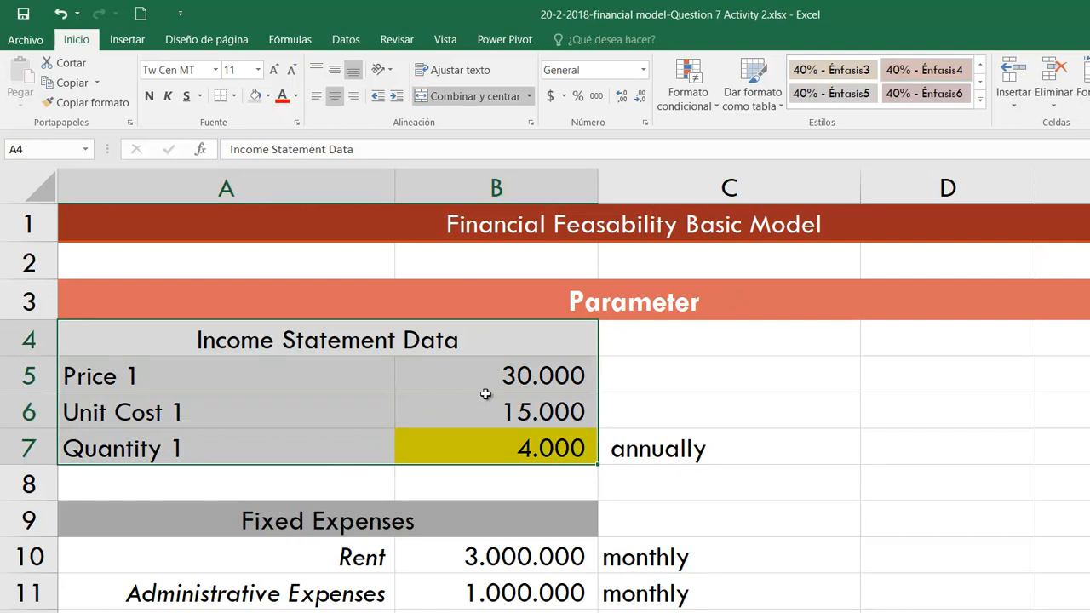
scroll(556, 399, "down", 2)
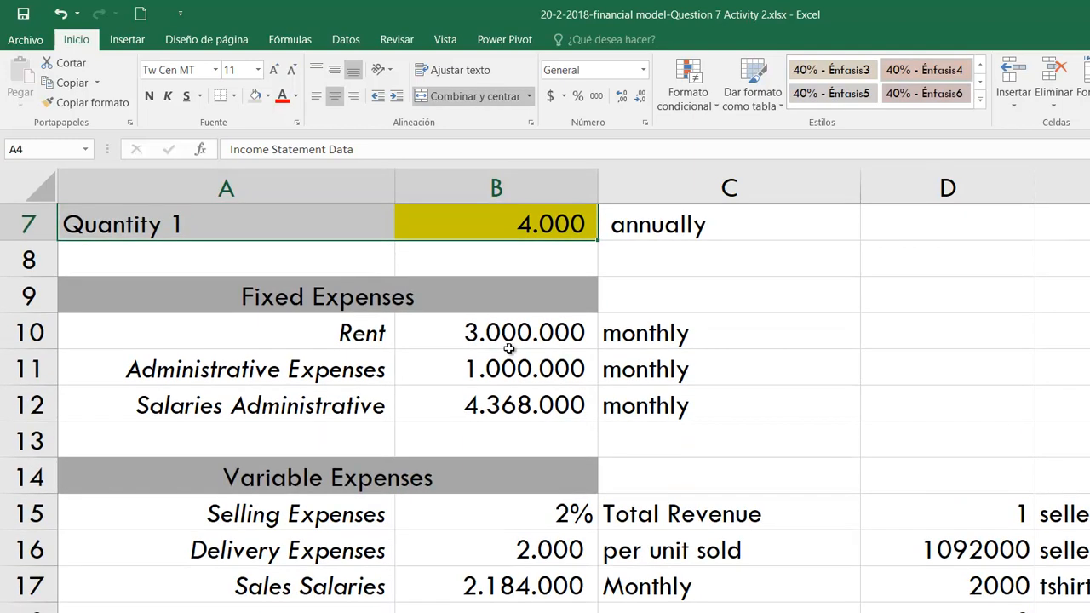
left_click(509, 340)
left_click_drag(507, 375, 507, 394)
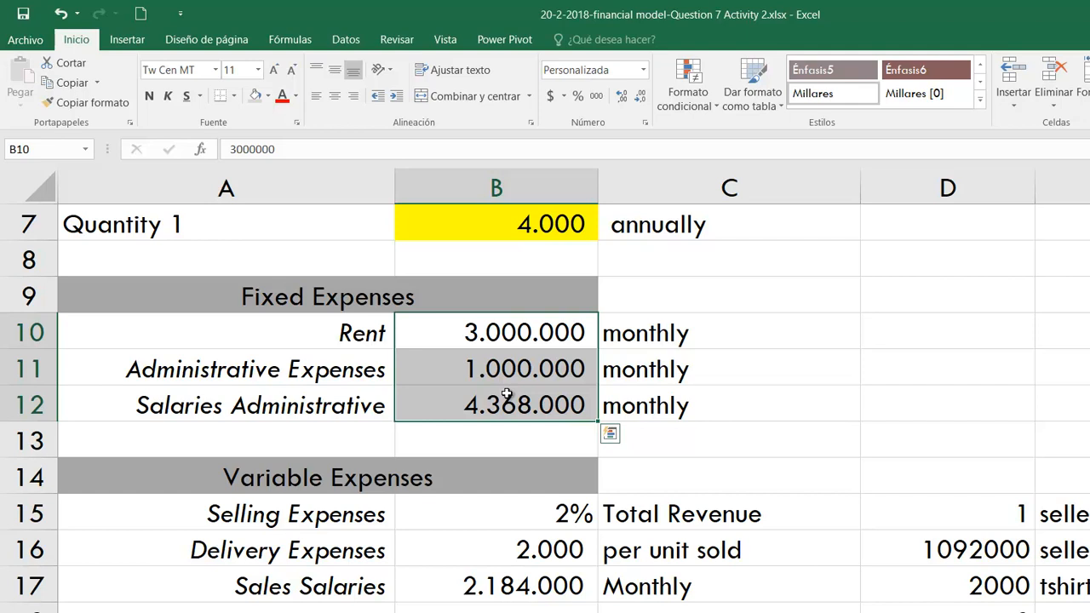
- Review the Variable Expenses parameters, the operating asset amounts in B20:B23, and the Liabilities and Capital Stock under Financial Data
scroll(502, 393, "down", 2)
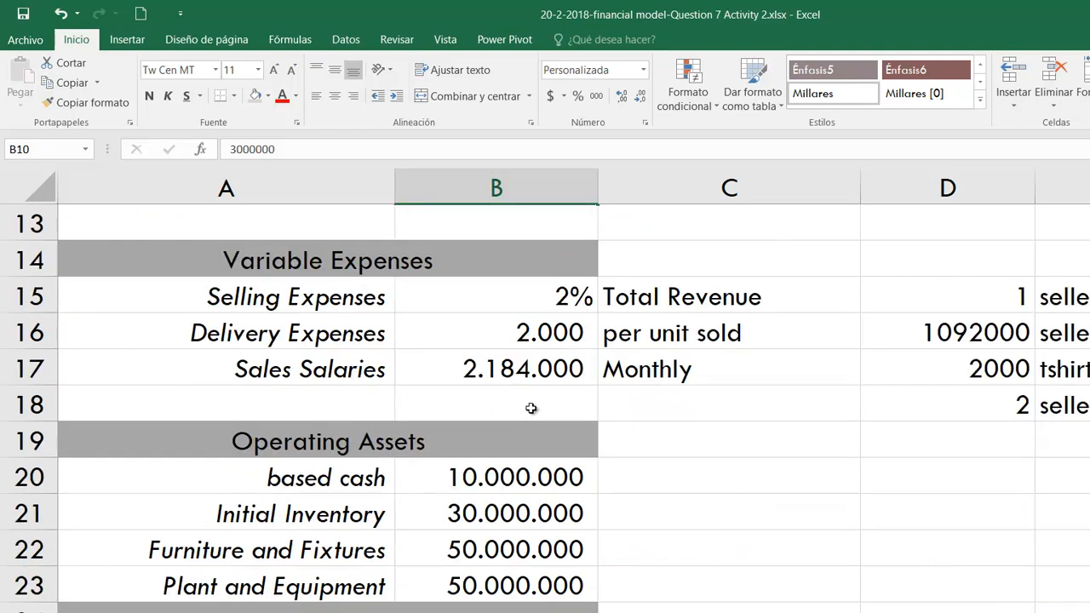
scroll(510, 396, "up", 1)
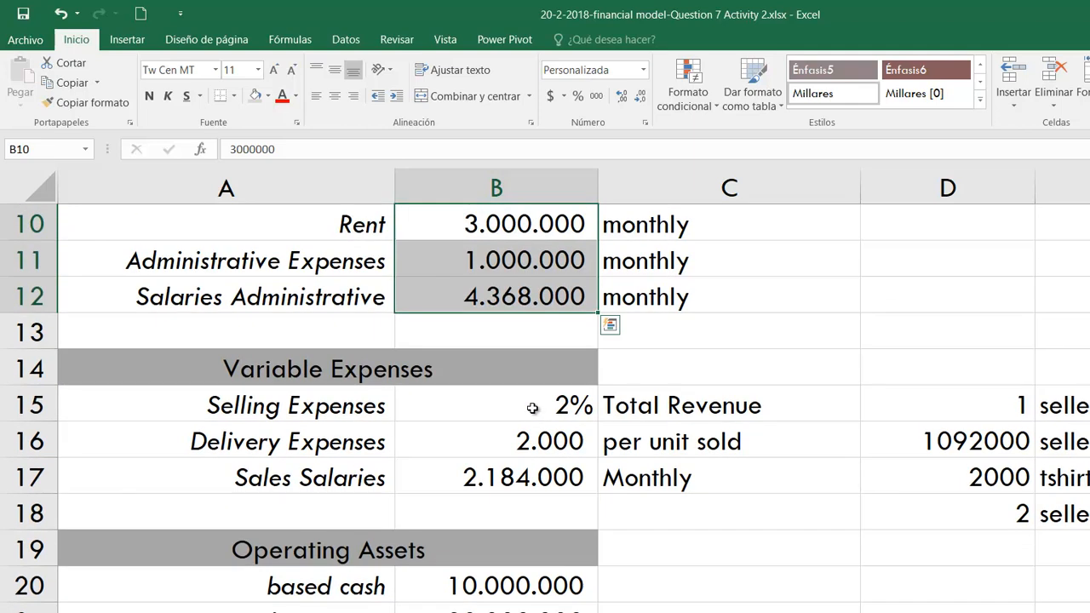
scroll(532, 409, "down", 1)
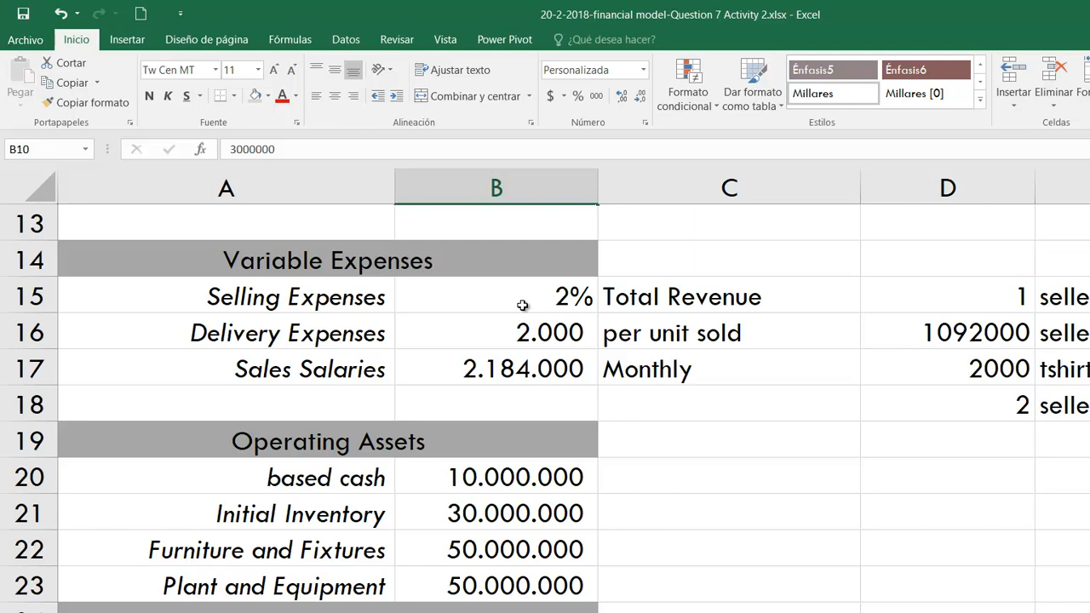
scroll(570, 347, "down", 1)
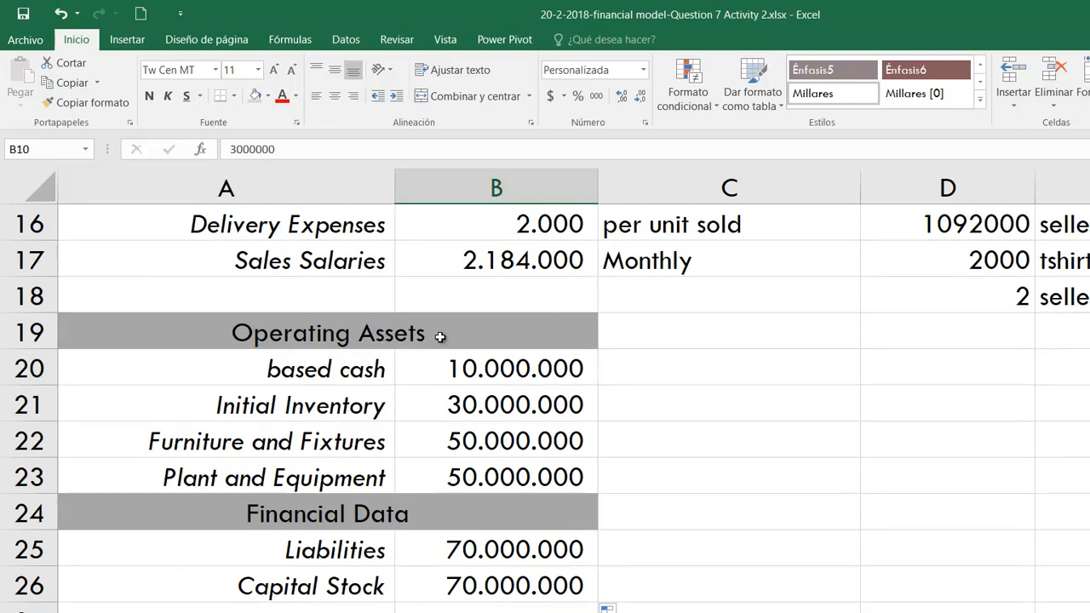
left_click_drag(472, 343, 476, 581)
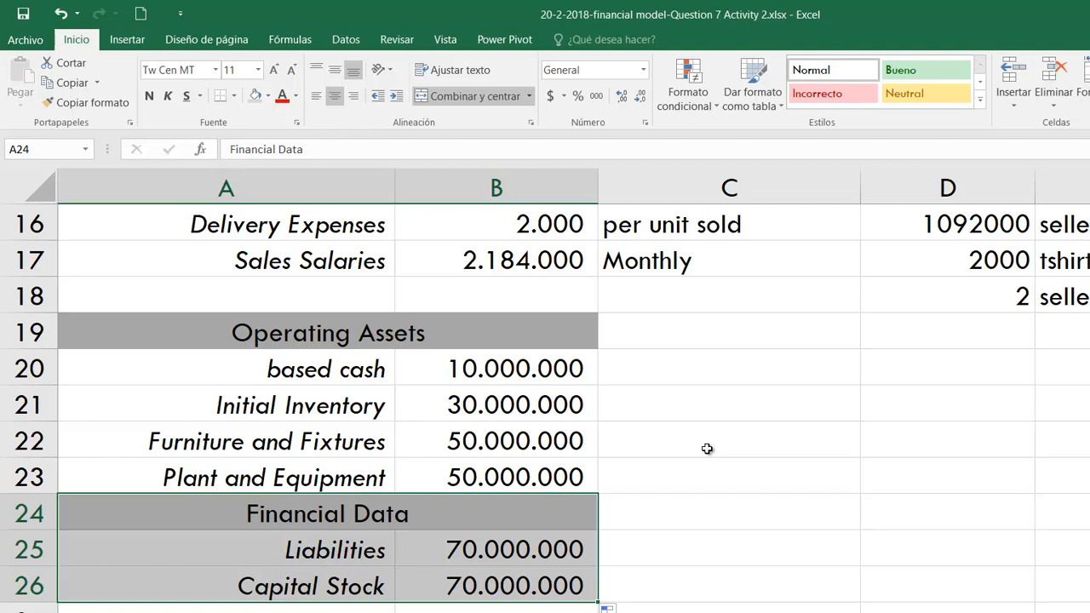
left_click(534, 368)
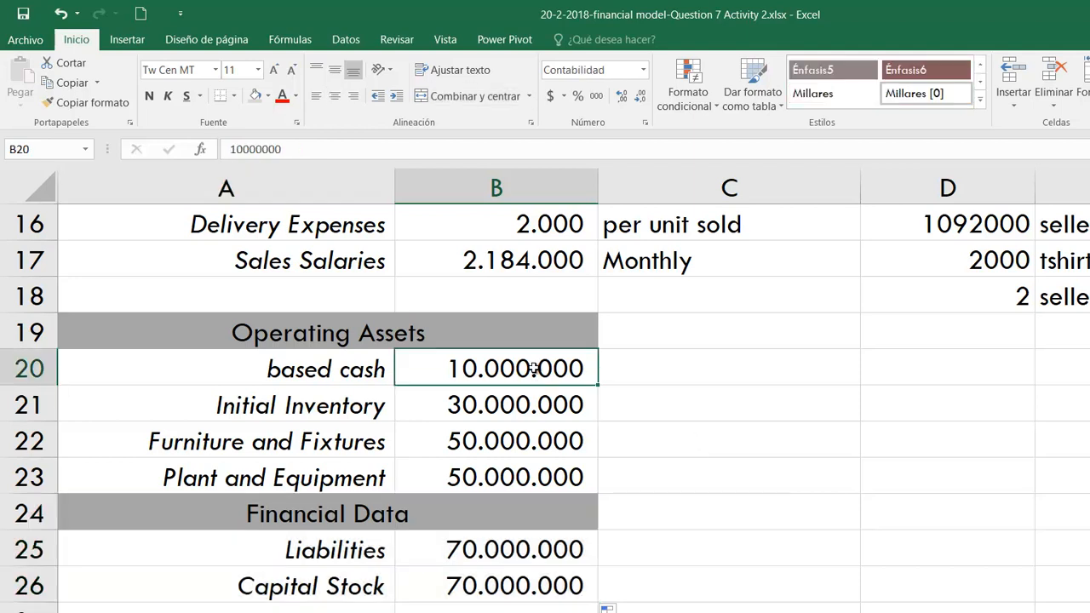
left_click(538, 417)
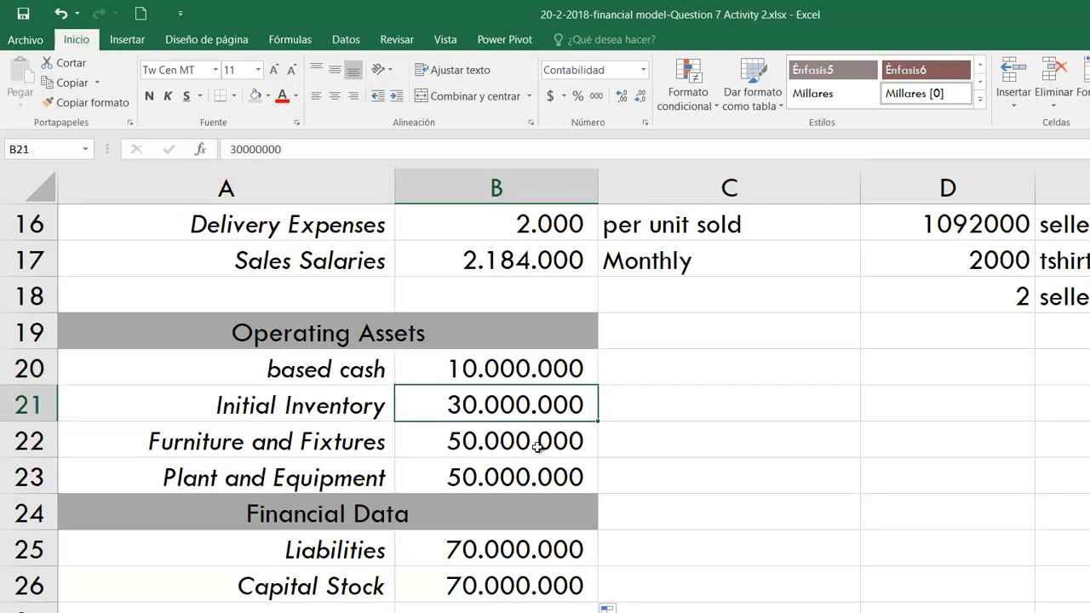
left_click(489, 545)
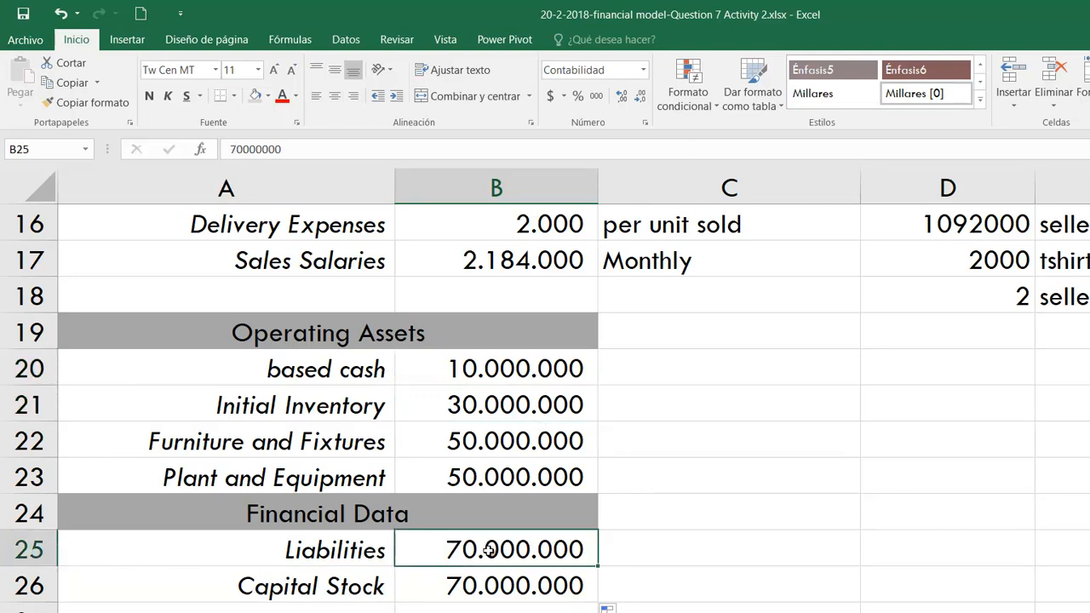